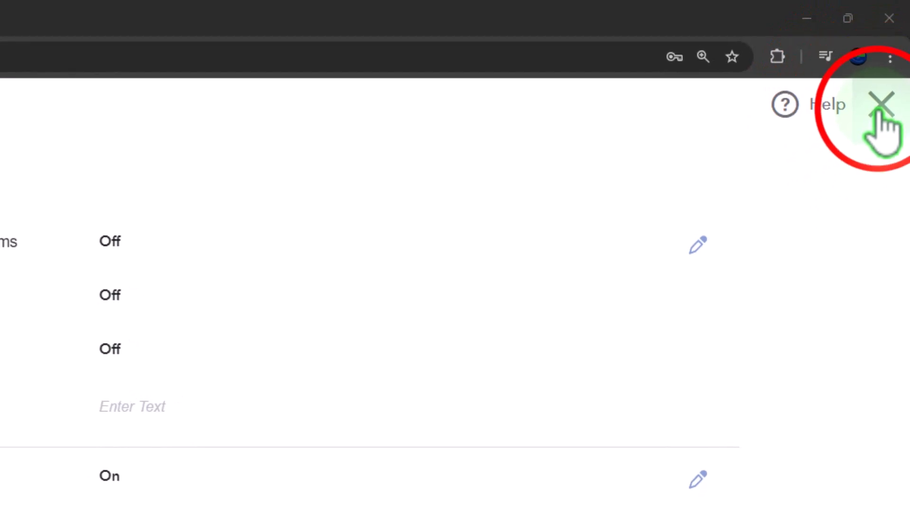
# Step: Close the account settings and look over the transaction types that can be newly created
pyautogui.click(891, 66)
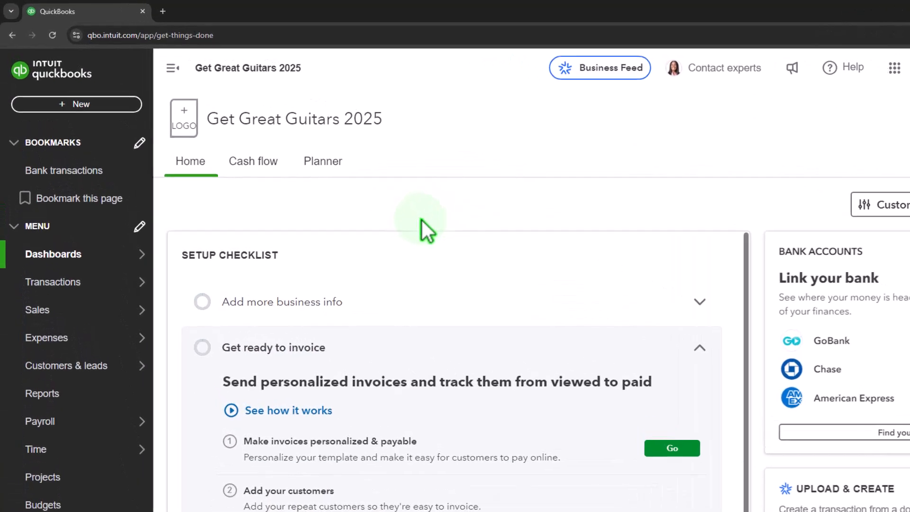
pyautogui.click(98, 151)
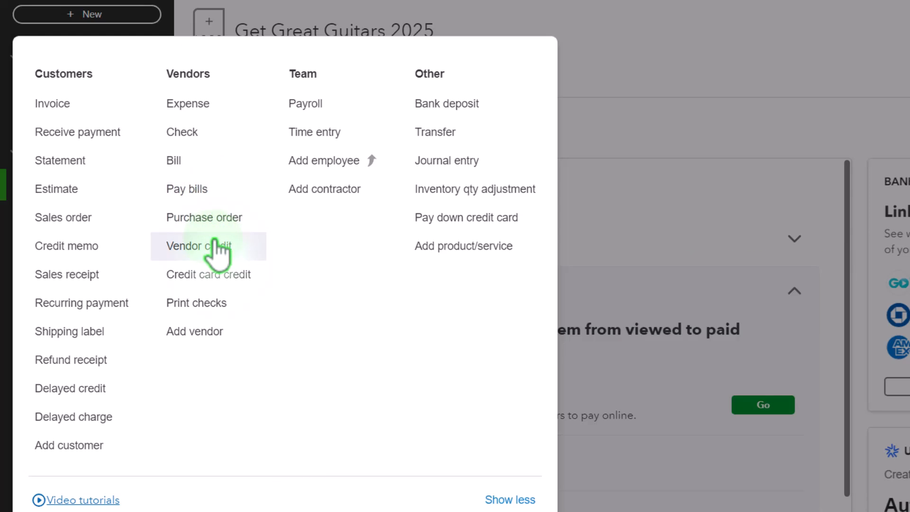
pyautogui.click(566, 160)
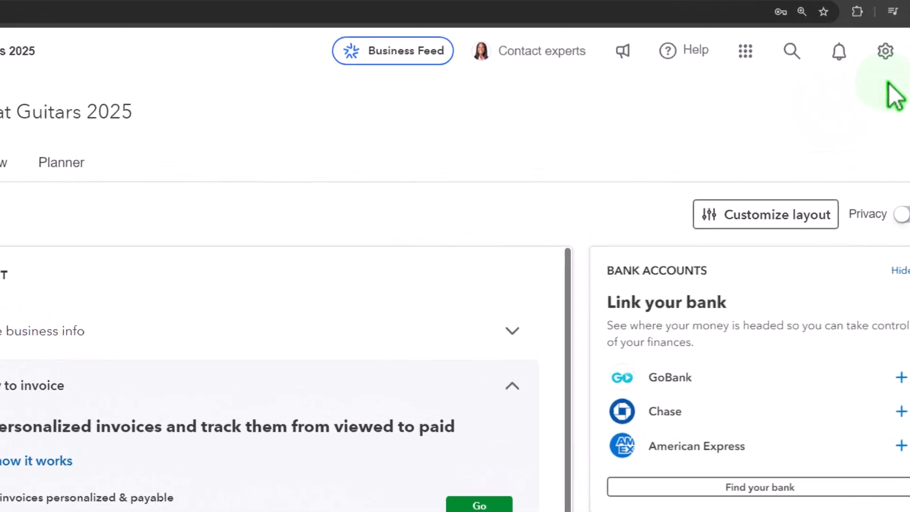
# Step: Read the help for showing the items table in the account's Bills and expenses settings, leaving without changes
pyautogui.click(886, 51)
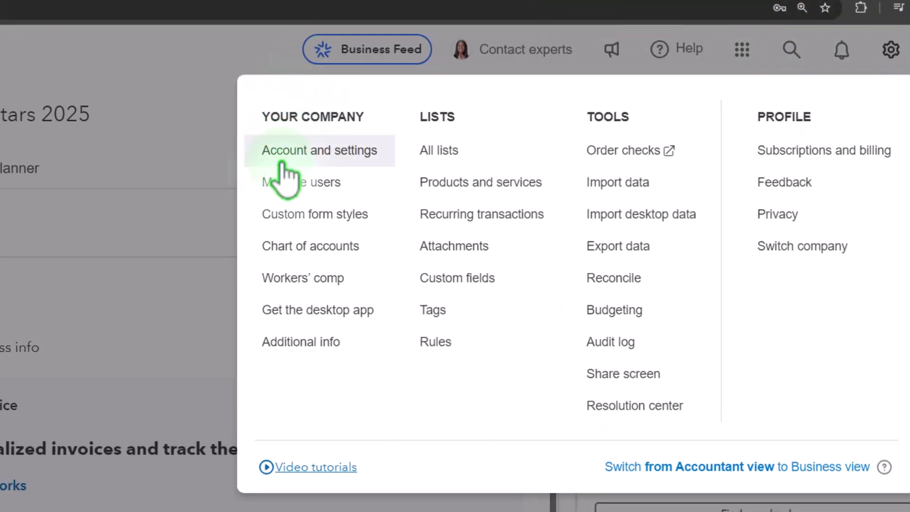
pyautogui.click(281, 163)
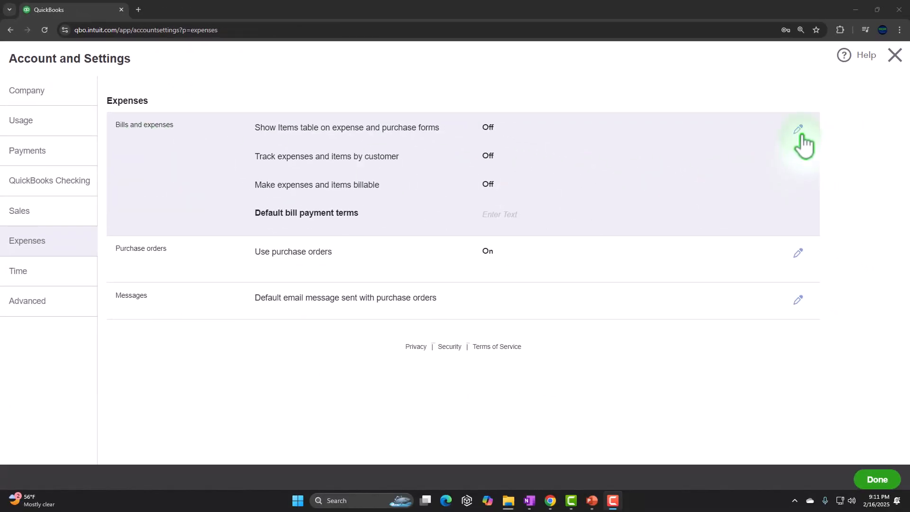
pyautogui.click(698, 160)
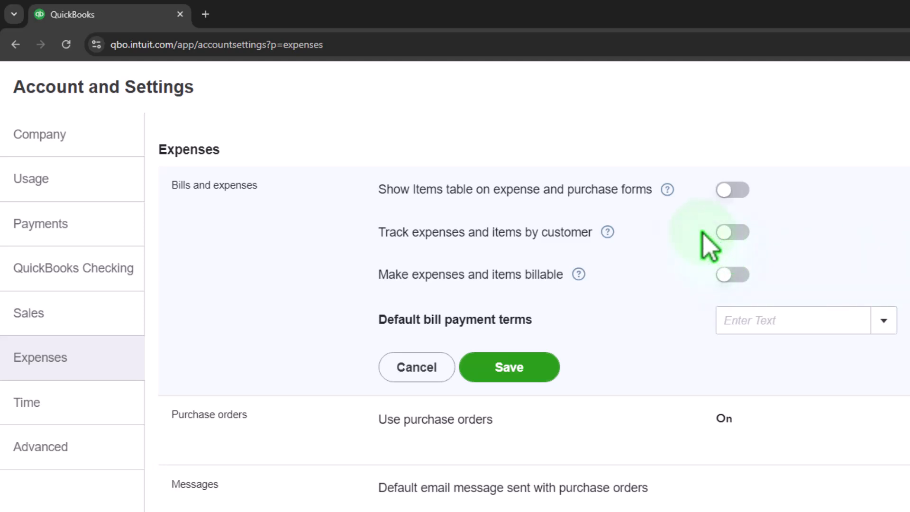
pyautogui.click(668, 190)
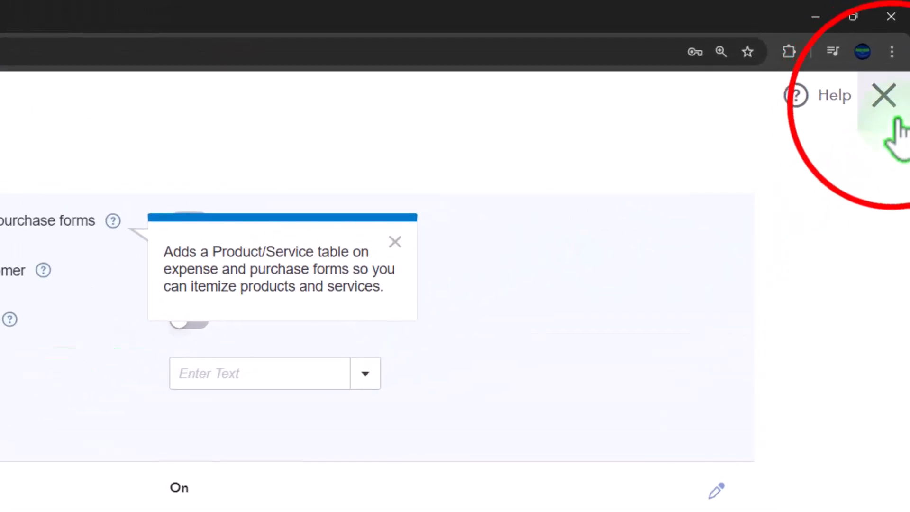
pyautogui.click(885, 97)
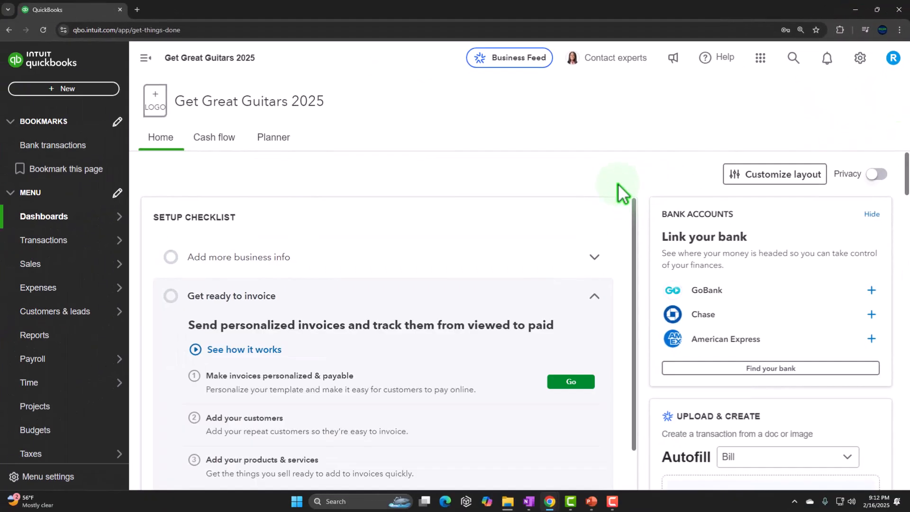
# Step: Inspect the product/service choices for the first line of a new invoice and leave it without saving
pyautogui.click(63, 88)
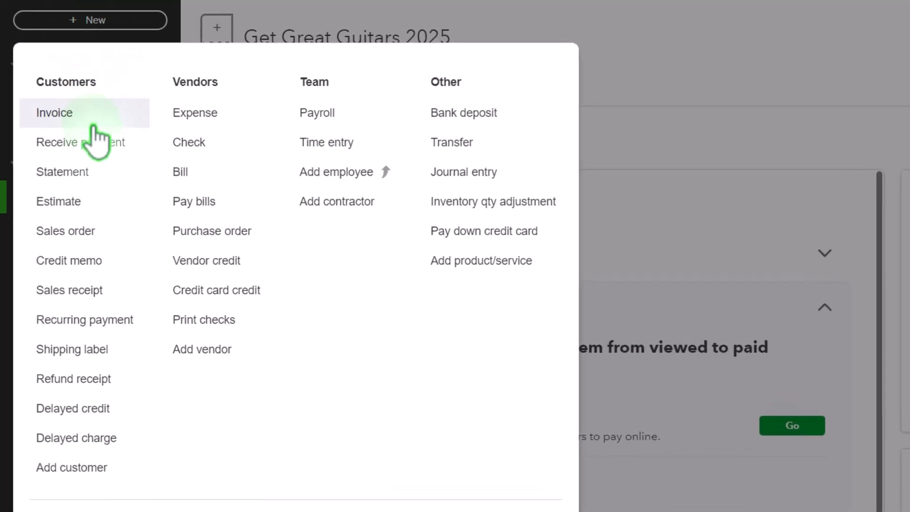
pyautogui.click(108, 230)
pyautogui.click(135, 182)
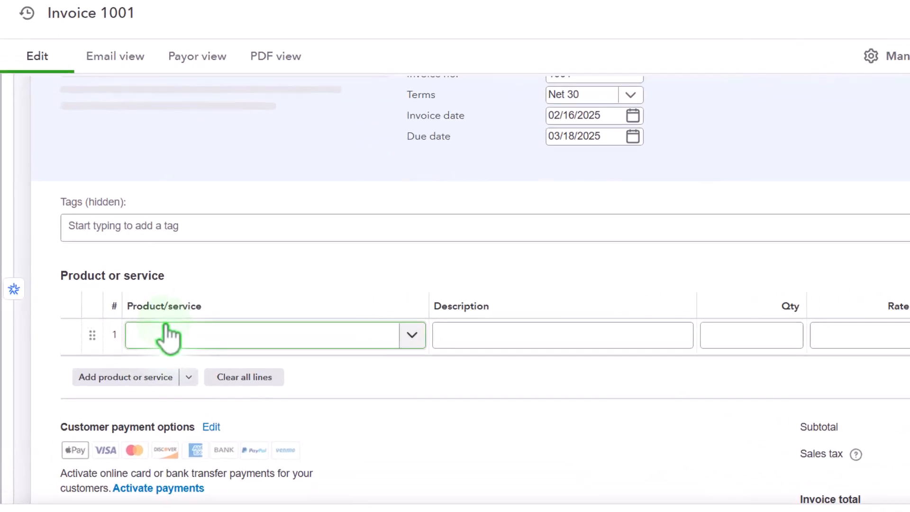
pyautogui.click(328, 319)
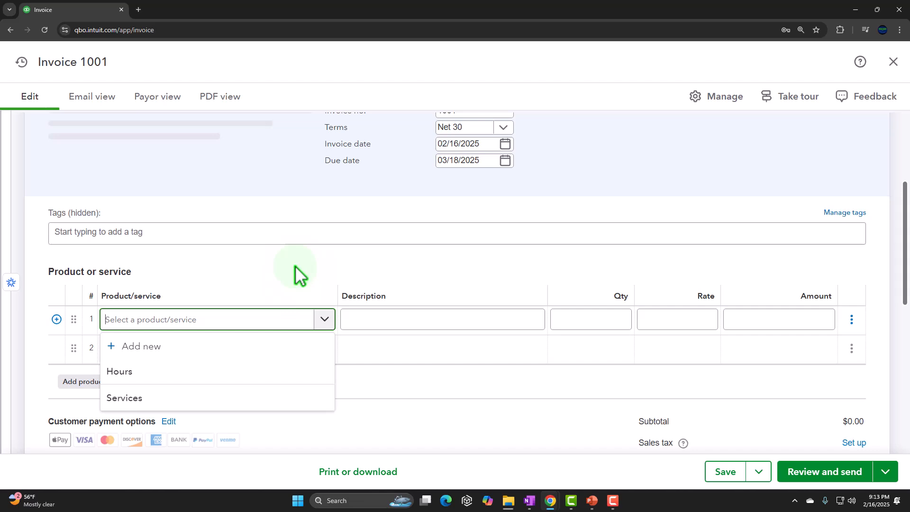
pyautogui.click(890, 66)
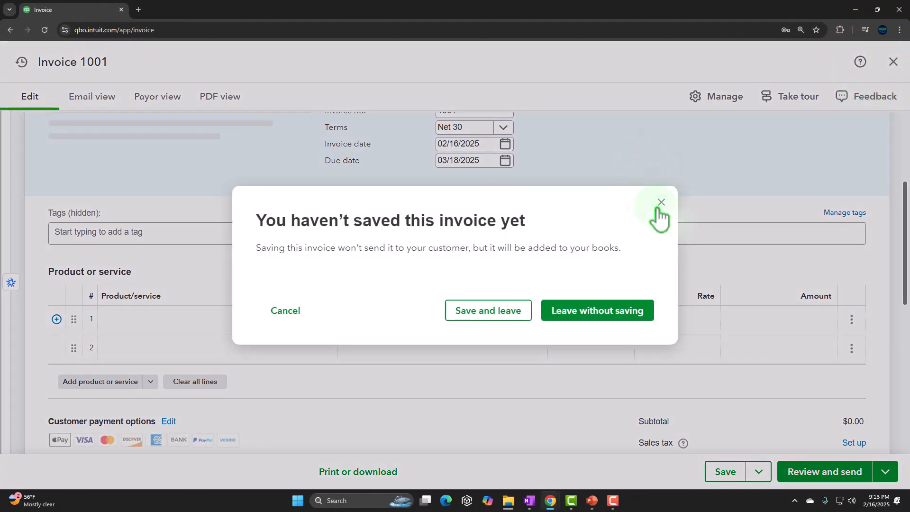
pyautogui.click(641, 312)
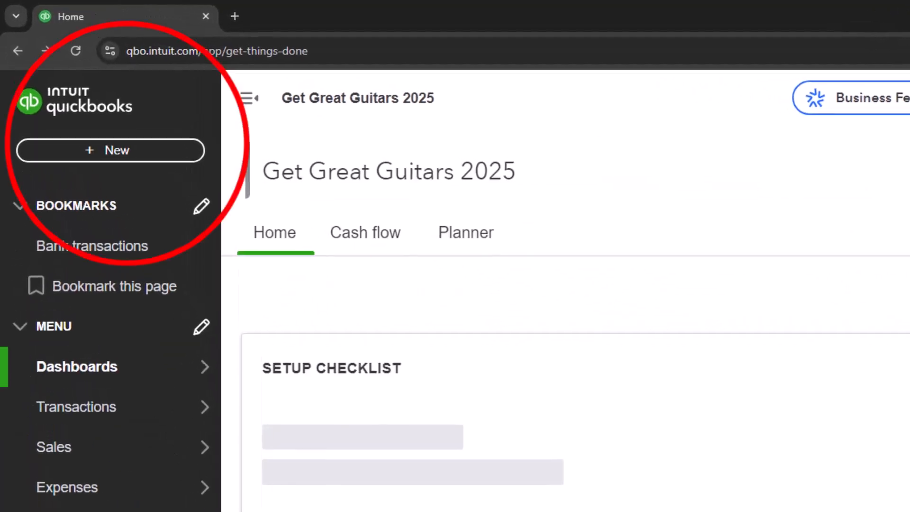
# Step: Start a new expense without the autofill pane and view the category choices for its first line
pyautogui.click(122, 151)
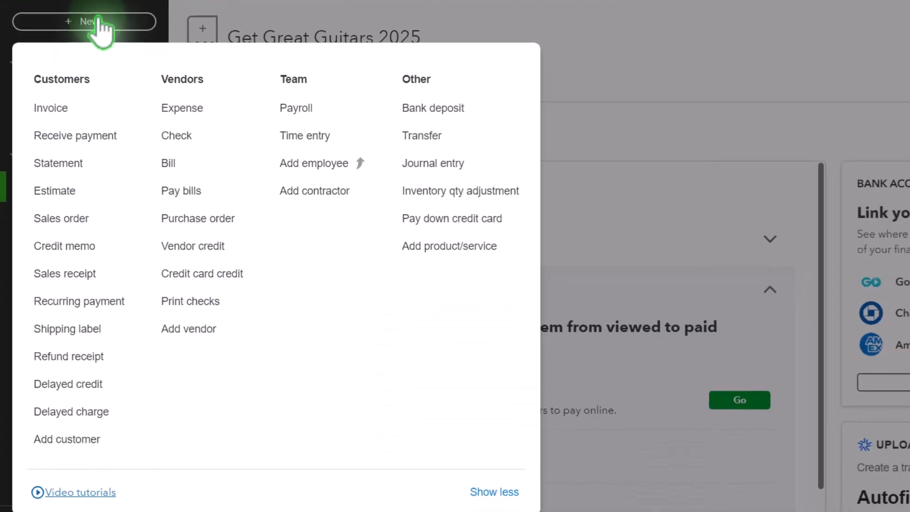
pyautogui.click(181, 112)
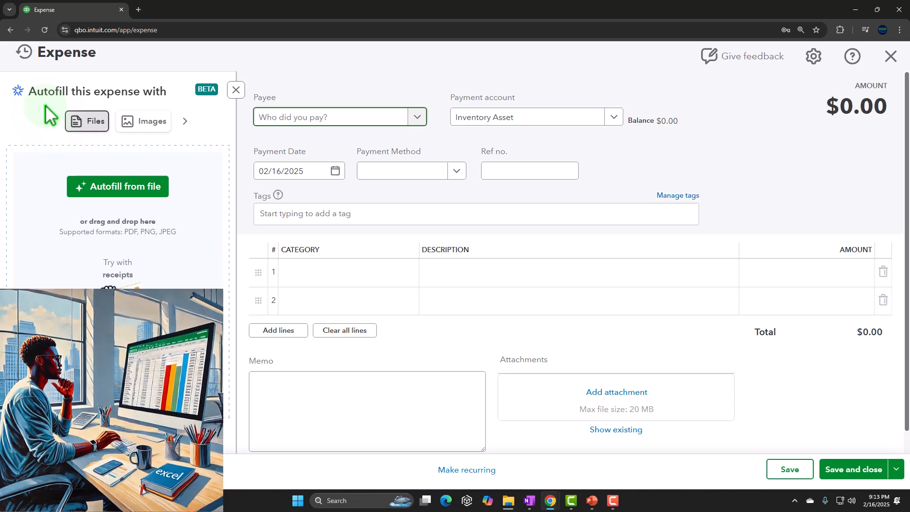
pyautogui.click(238, 90)
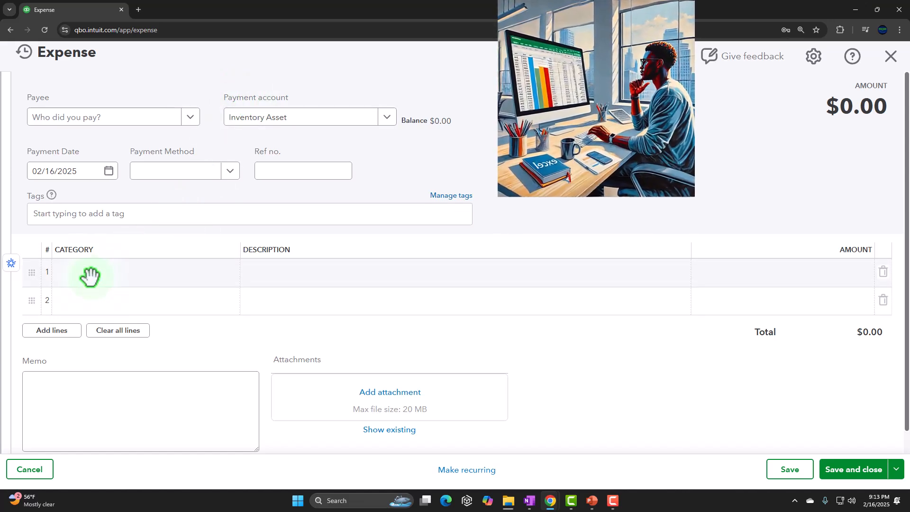
pyautogui.scroll(-1, 90, 275)
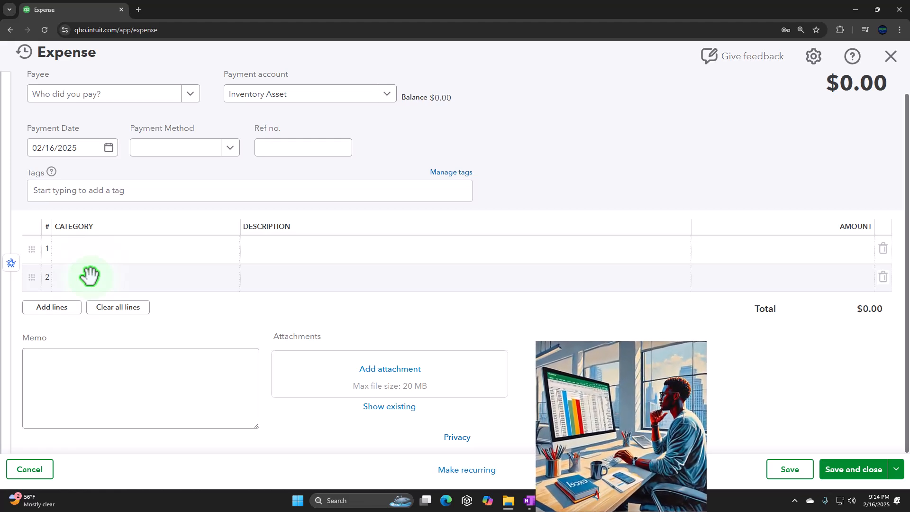
pyautogui.click(150, 248)
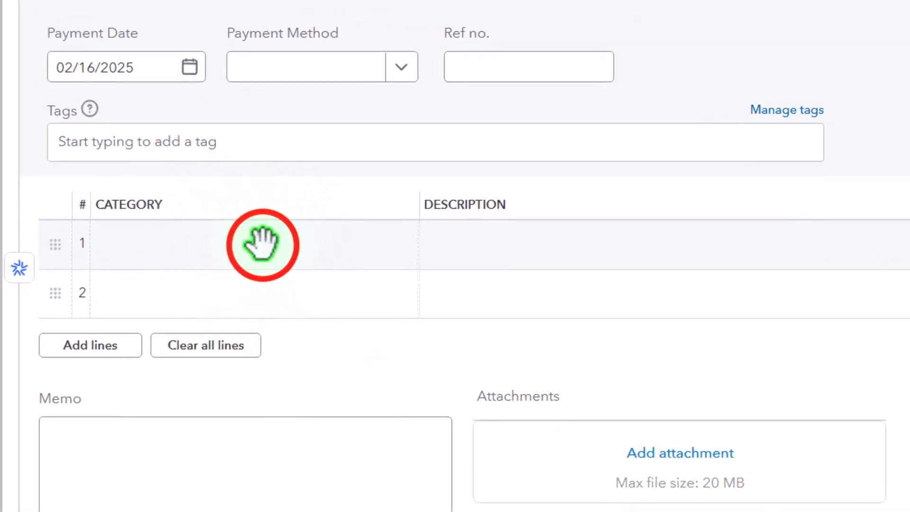
pyautogui.click(398, 243)
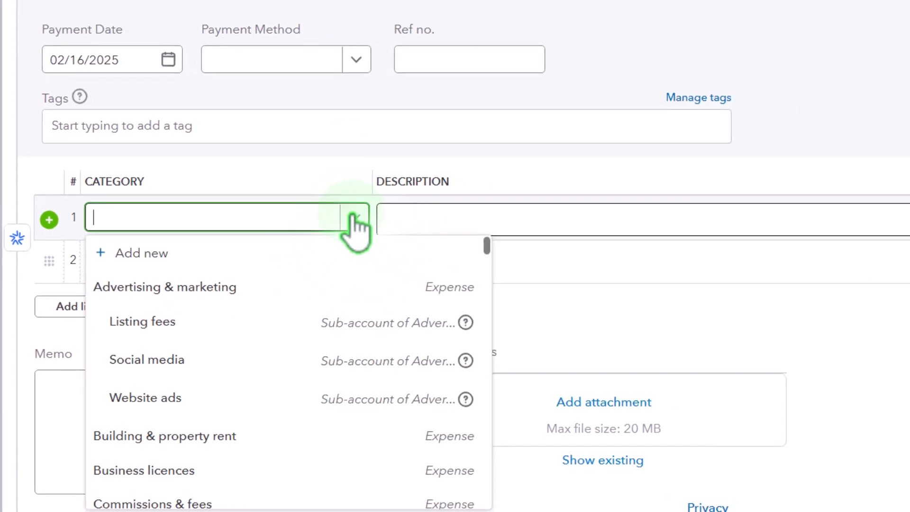
pyautogui.click(583, 217)
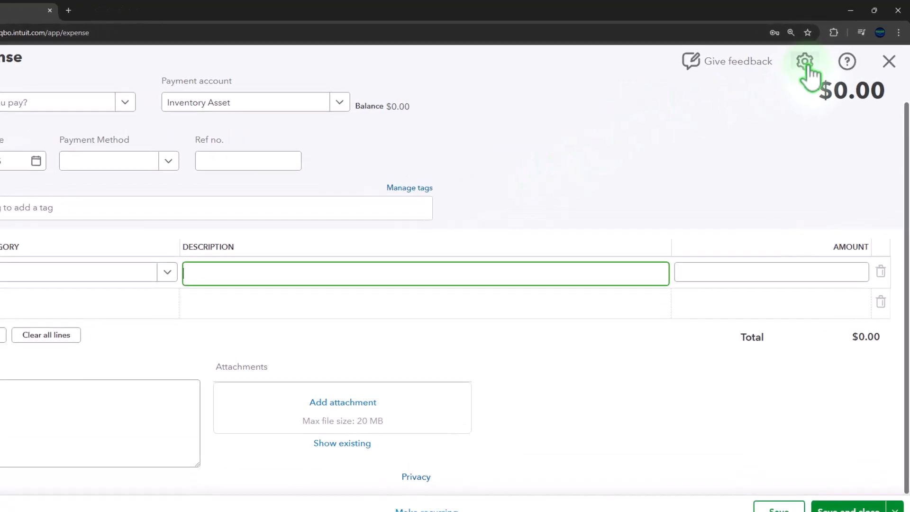
# Step: Turn on Show items table in the expense form's settings
pyautogui.click(805, 62)
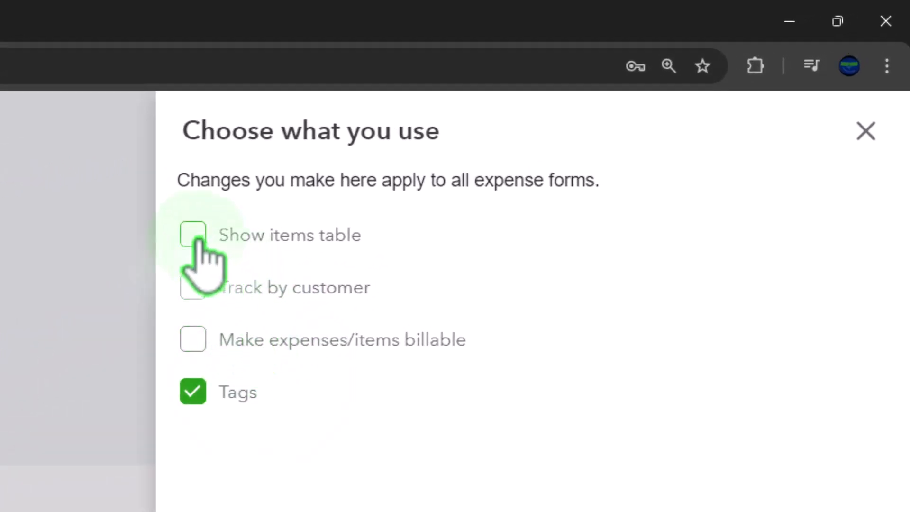
pyautogui.click(195, 238)
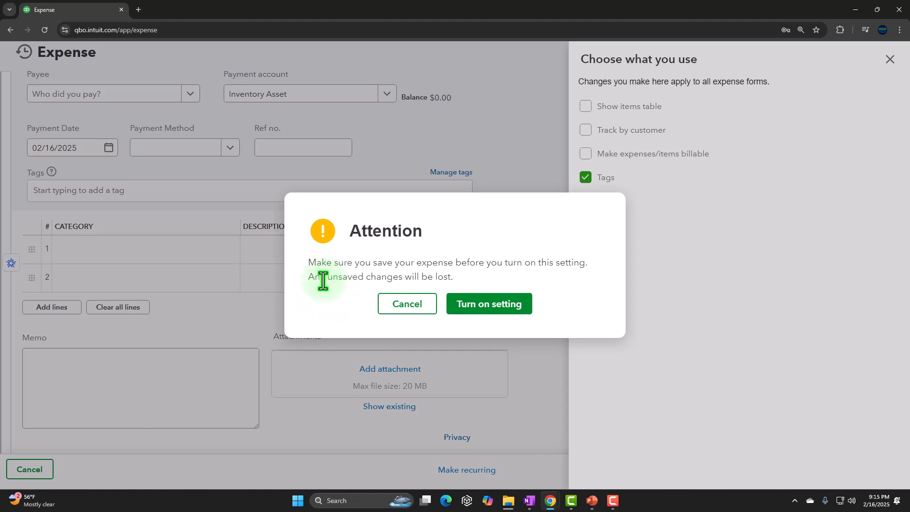
pyautogui.click(480, 306)
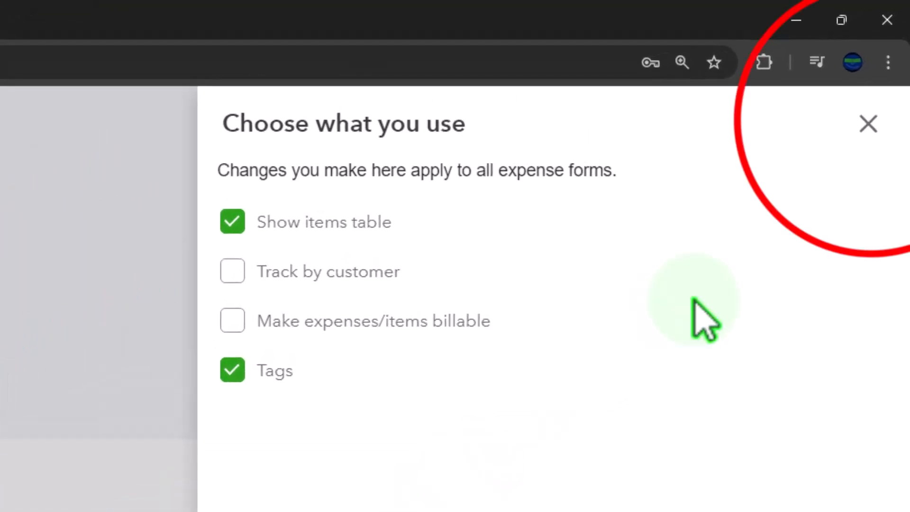
pyautogui.click(869, 123)
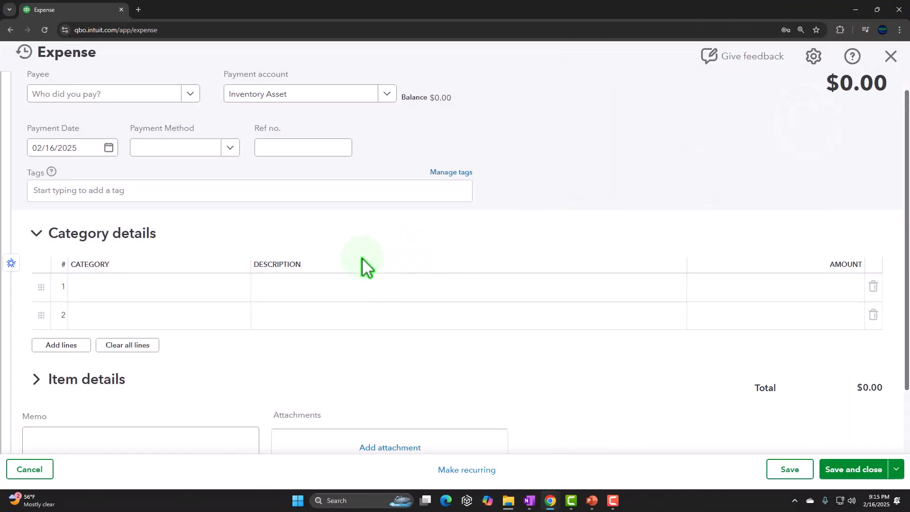
# Step: Expand the Item details section of the expense to examine its columns, and close the form
pyautogui.scroll(-2, 219, 309)
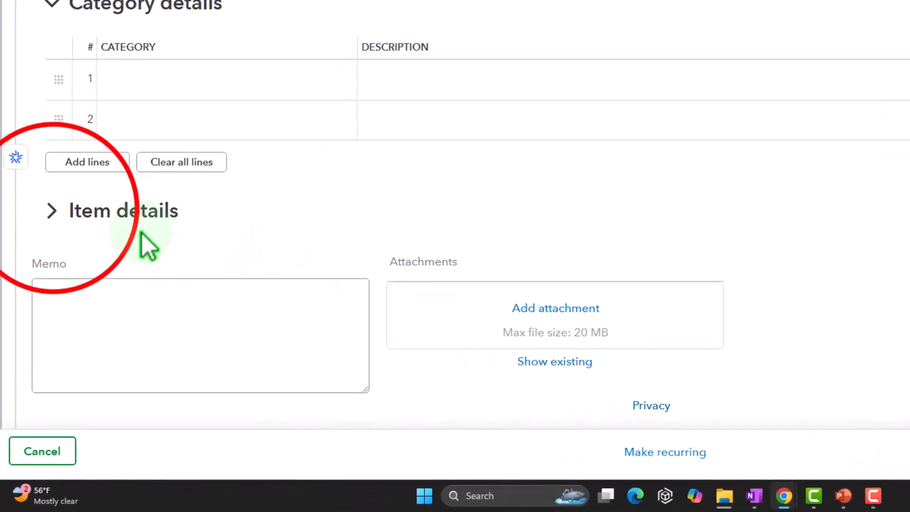
pyautogui.click(56, 192)
pyautogui.scroll(-3, 64, 185)
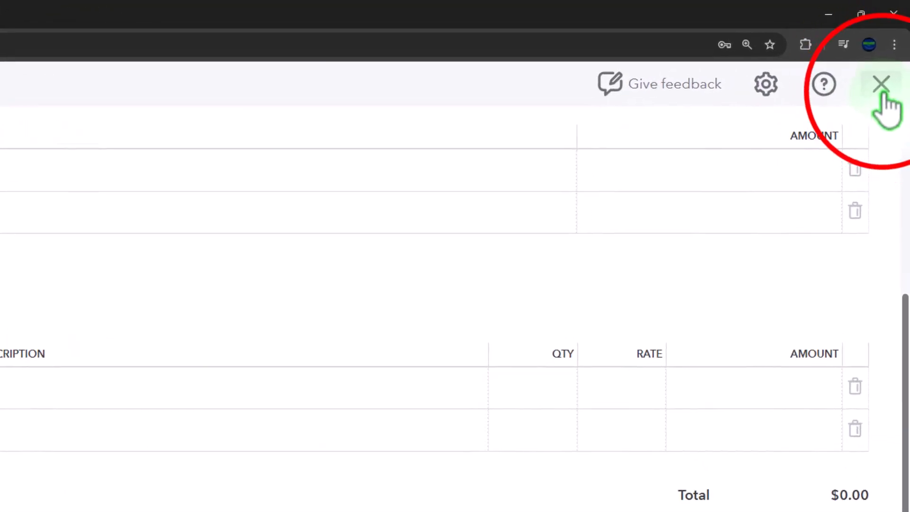
pyautogui.click(890, 62)
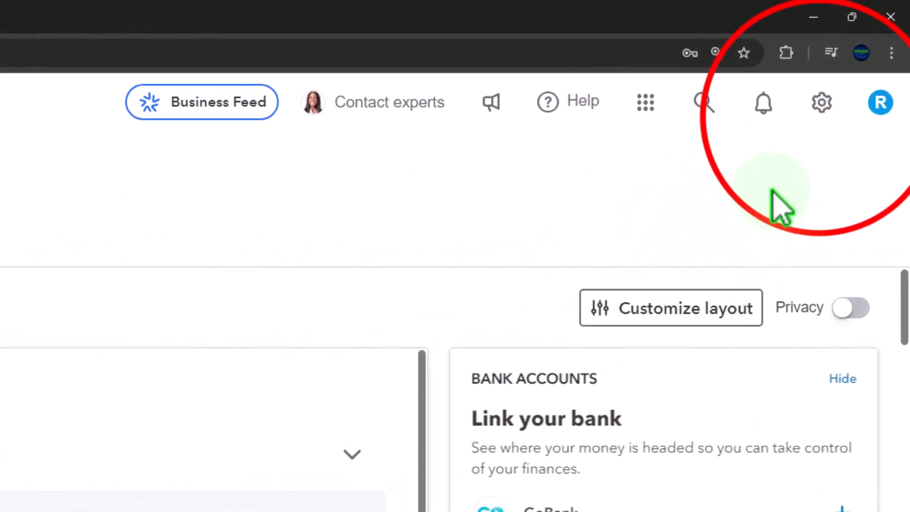
# Step: Read the help for tracking expenses and items by customer in the Bills and expenses settings, and close the settings
pyautogui.click(822, 102)
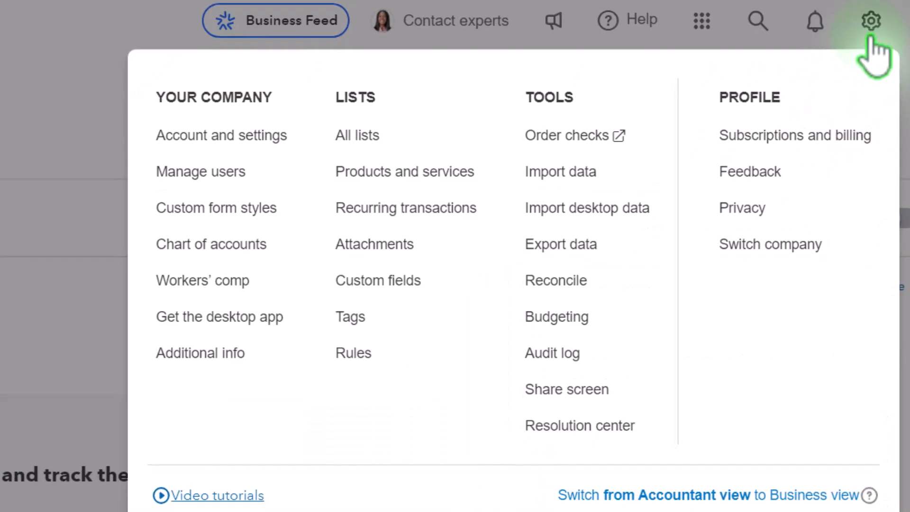
pyautogui.click(267, 141)
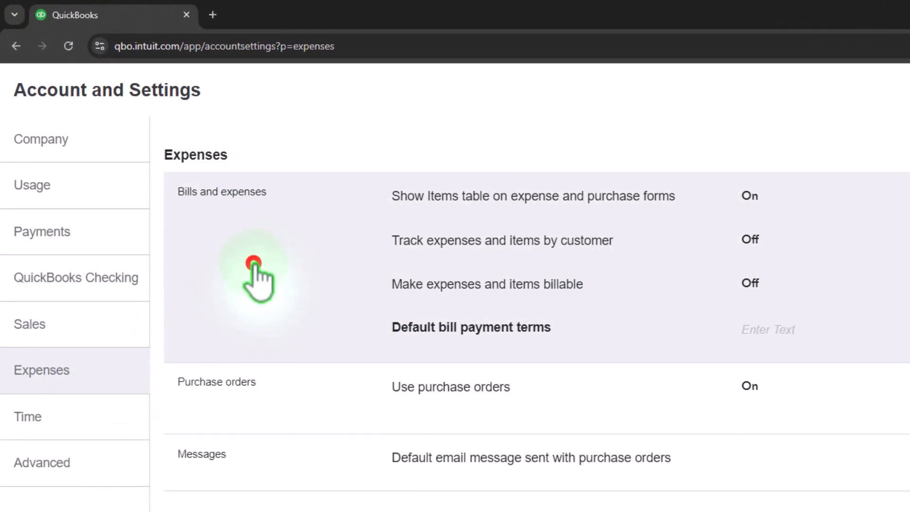
pyautogui.click(254, 264)
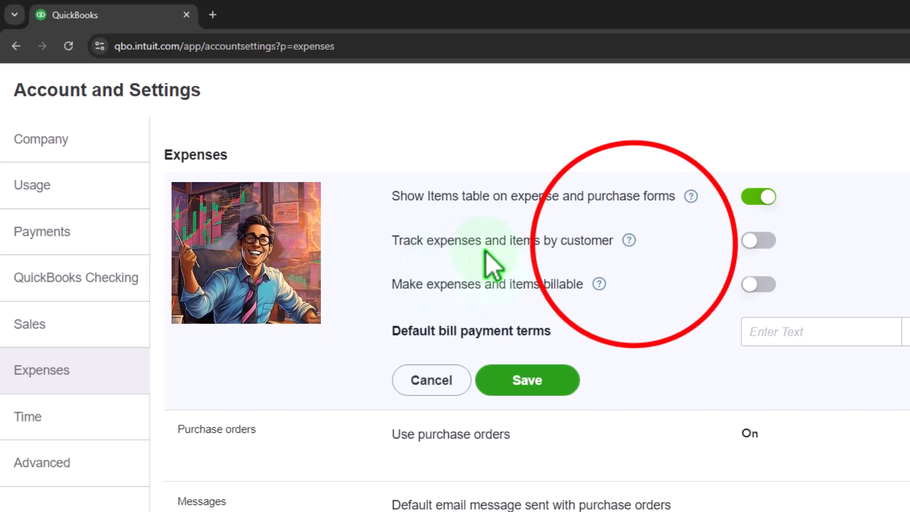
pyautogui.click(631, 242)
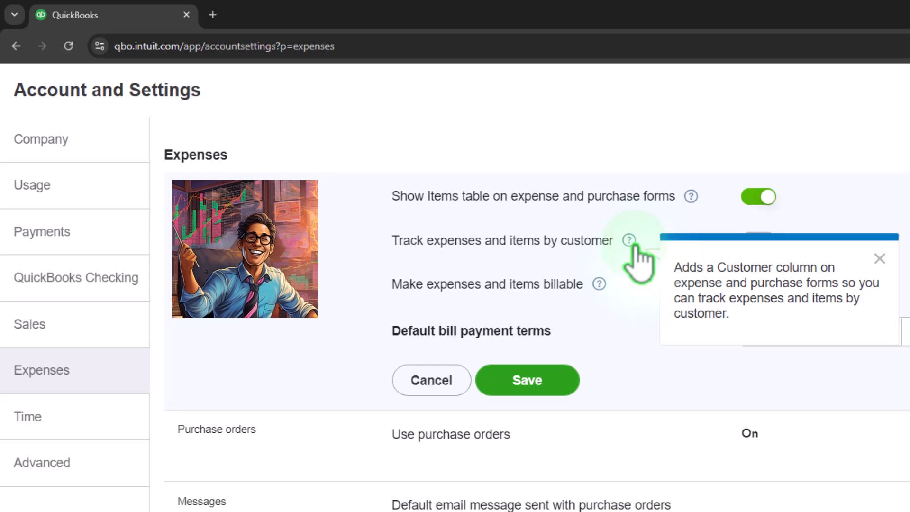
pyautogui.click(591, 249)
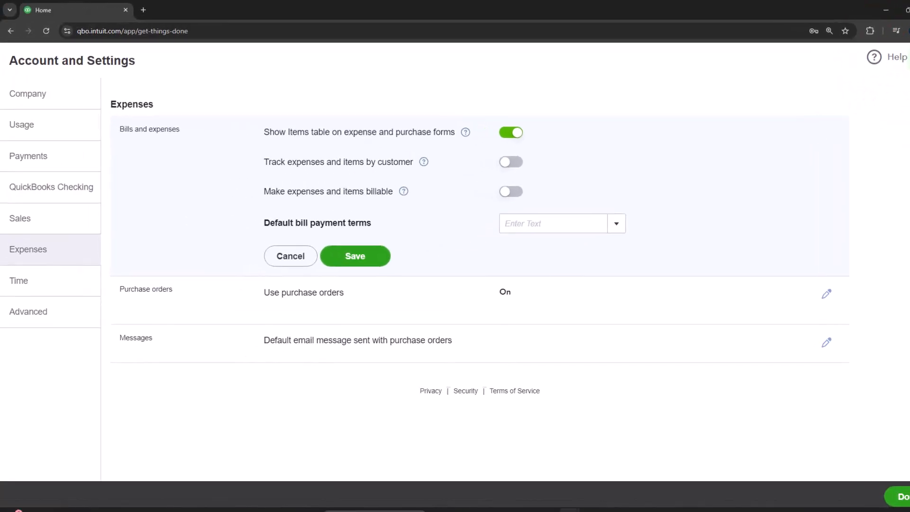
pyautogui.click(872, 149)
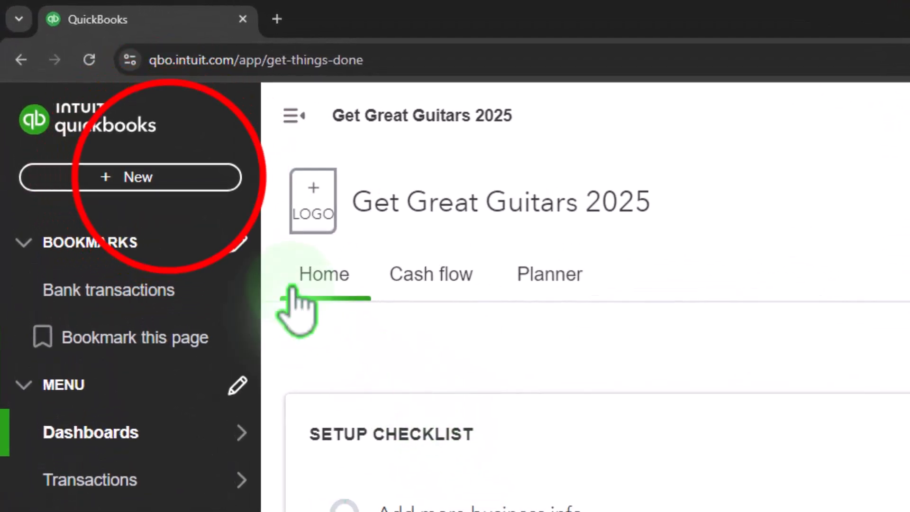
# Step: Start a new expense to examine the columns of its category and item tables, and close the form
pyautogui.click(166, 179)
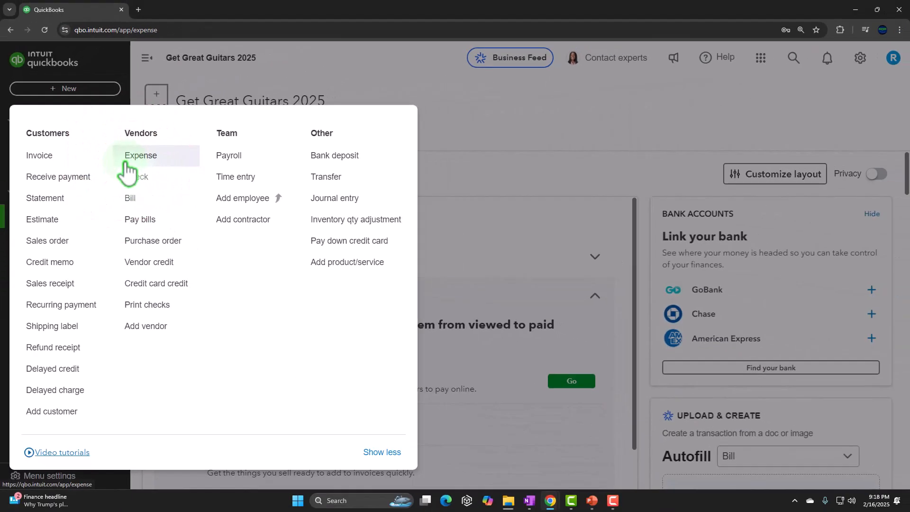
pyautogui.click(268, 180)
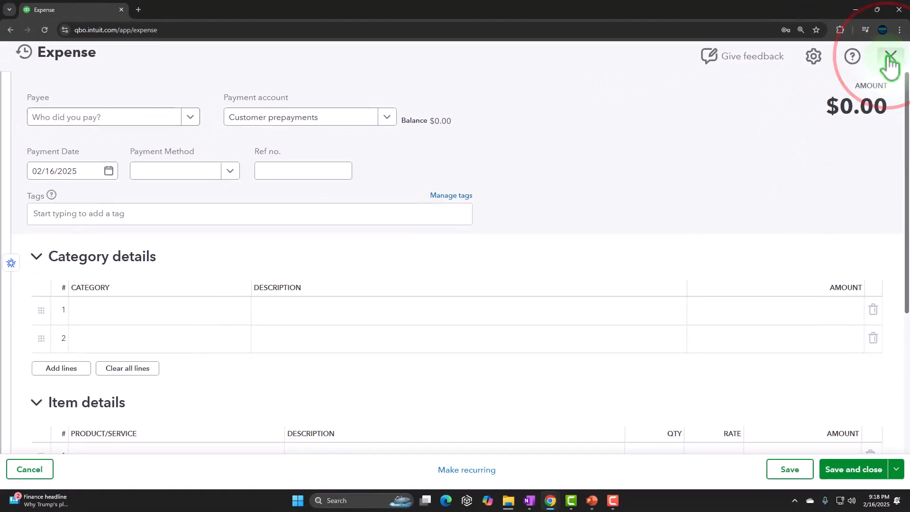
pyautogui.click(885, 69)
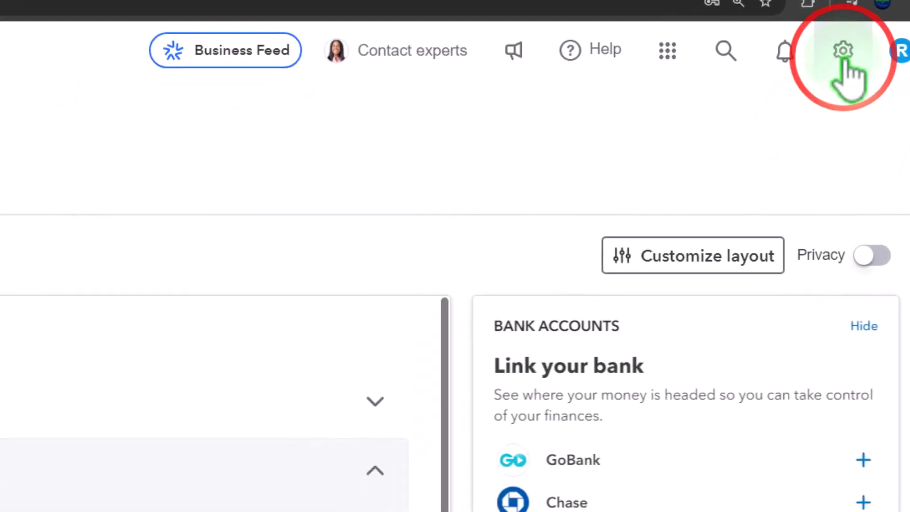
# Step: Turn on Track expenses and items by customer in the company's Bills and expenses settings
pyautogui.click(815, 114)
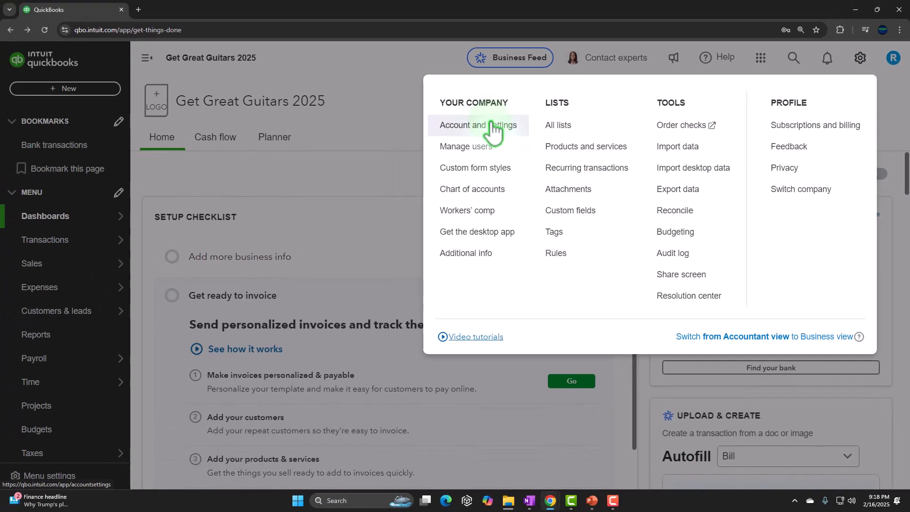
pyautogui.click(467, 126)
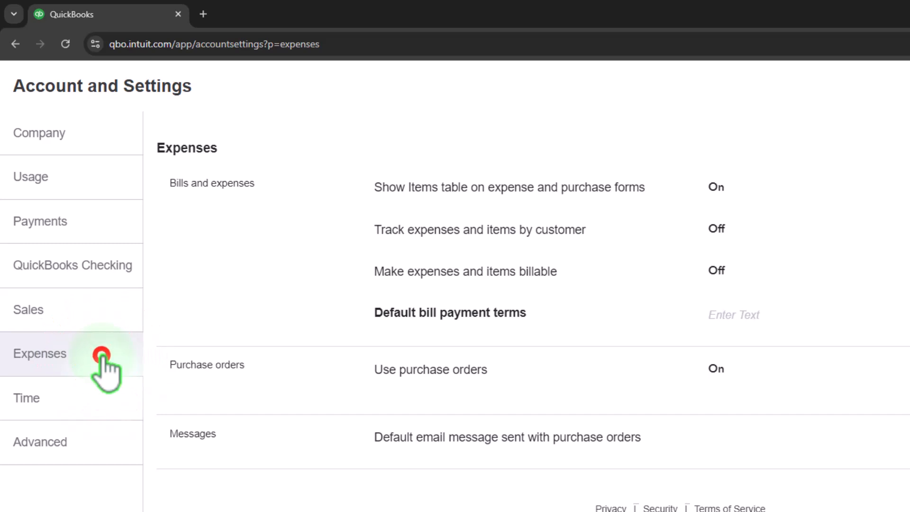
pyautogui.click(243, 279)
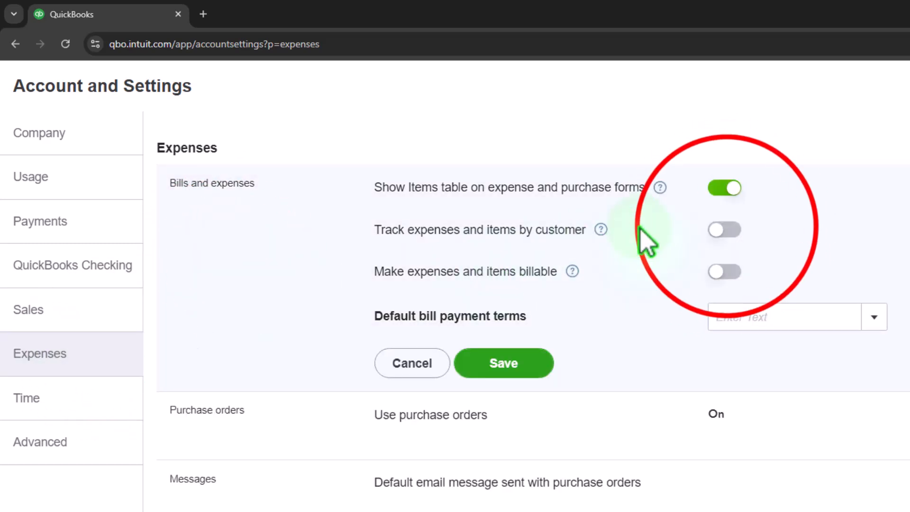
pyautogui.click(726, 230)
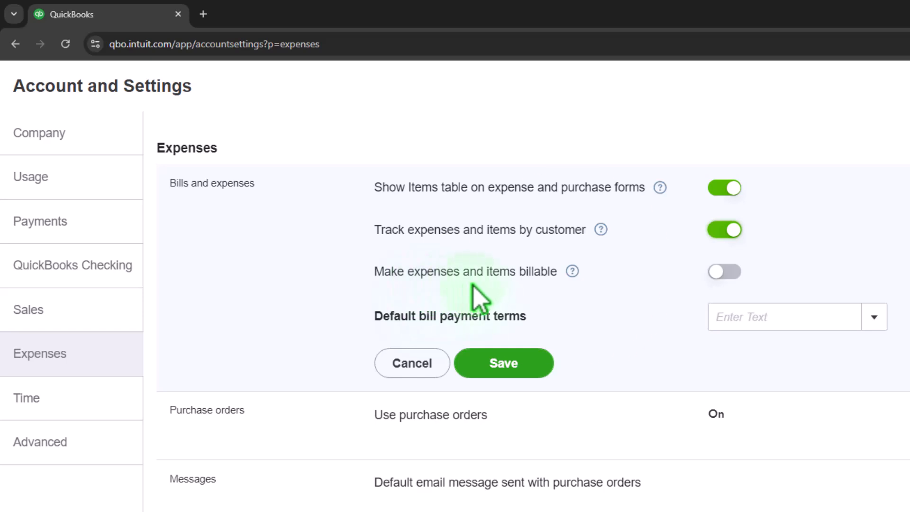
# Step: Read the help for making expenses and items billable, turn the option on, and save and close the settings
pyautogui.click(572, 272)
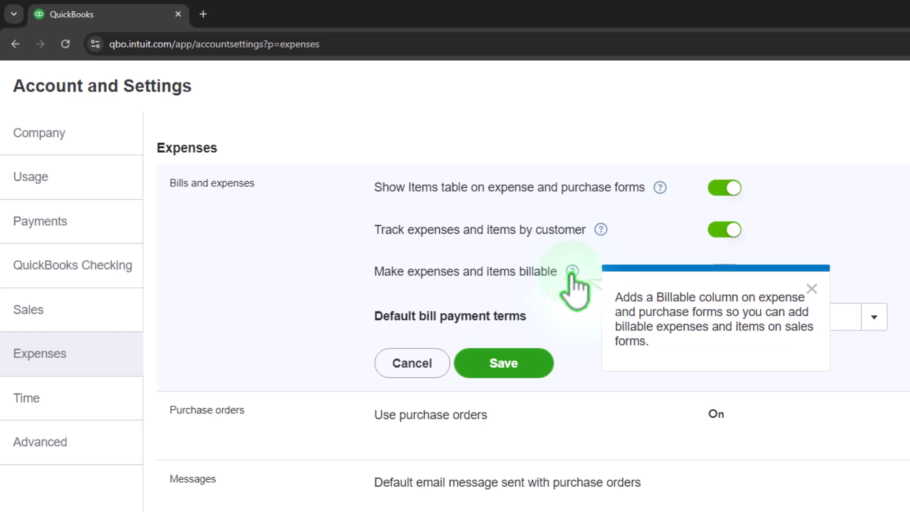
pyautogui.click(571, 271)
pyautogui.click(725, 272)
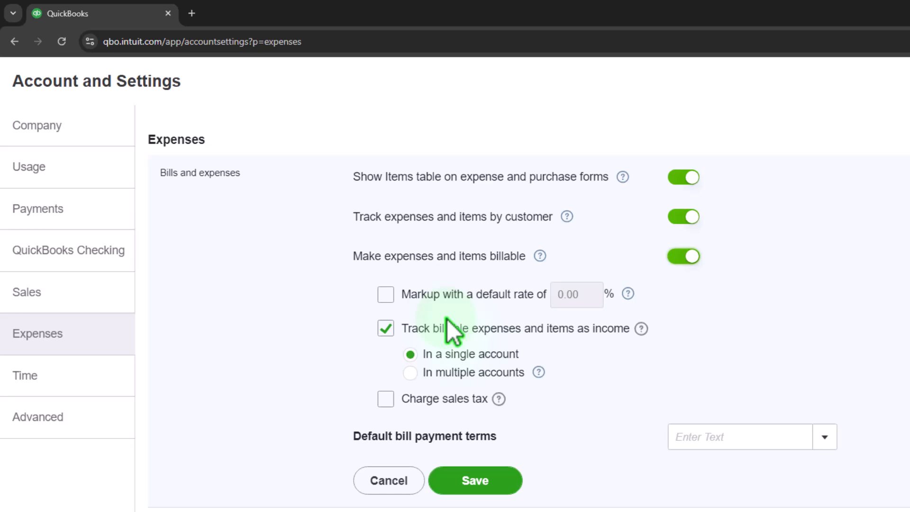
pyautogui.click(505, 480)
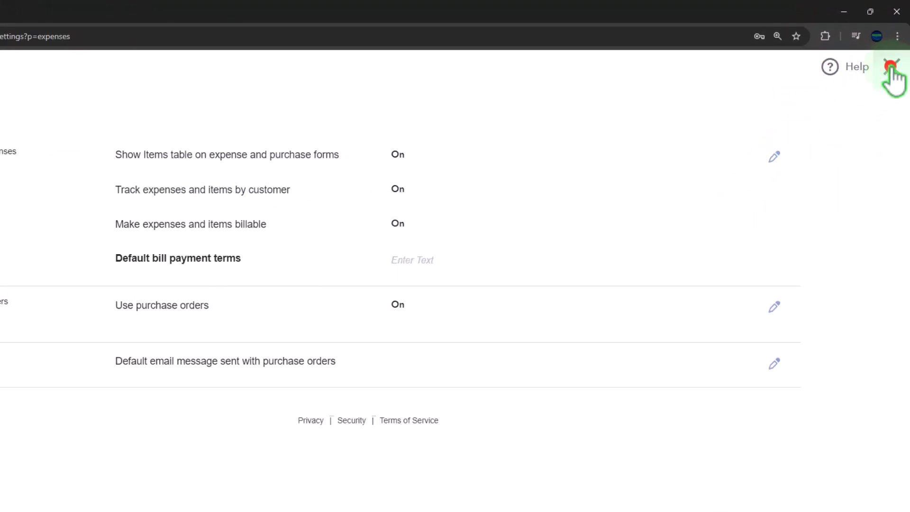
pyautogui.click(896, 56)
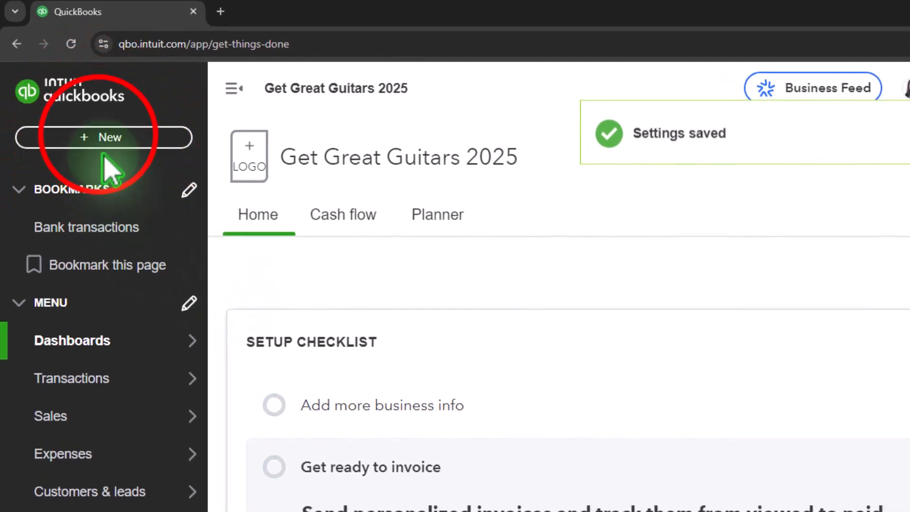
# Step: Start a new expense, mark its first category line as billable, and view the customer choices for that line
pyautogui.click(101, 137)
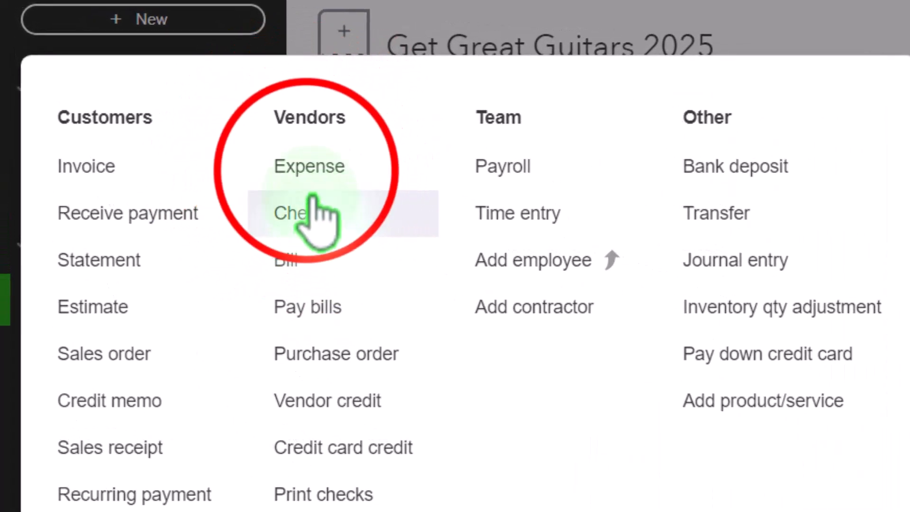
pyautogui.click(188, 103)
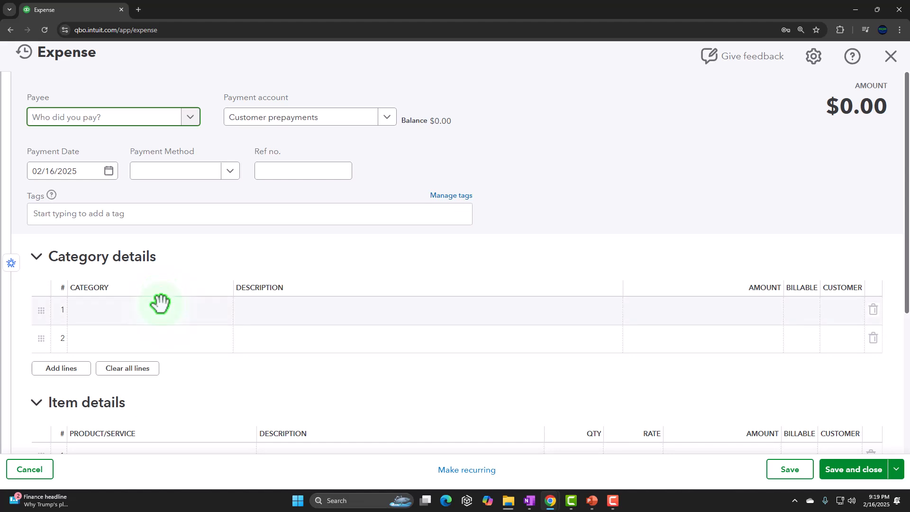
pyautogui.click(685, 305)
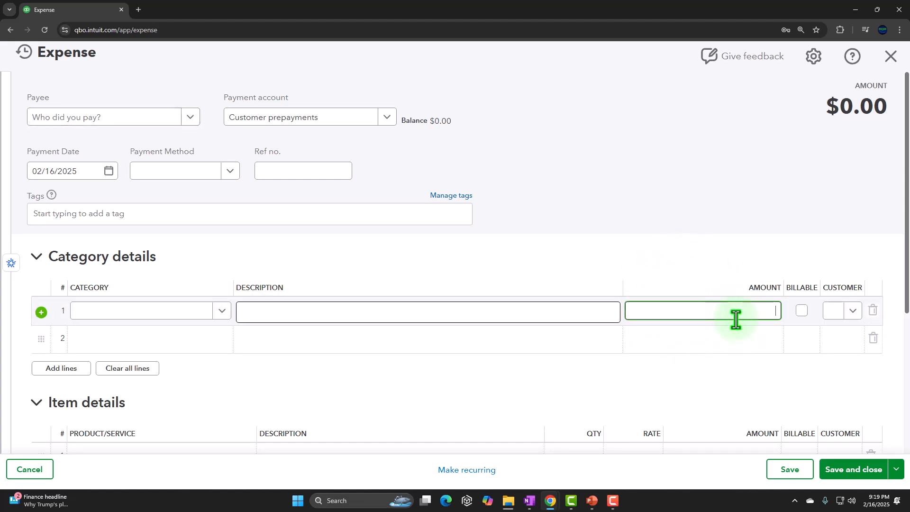
pyautogui.click(800, 313)
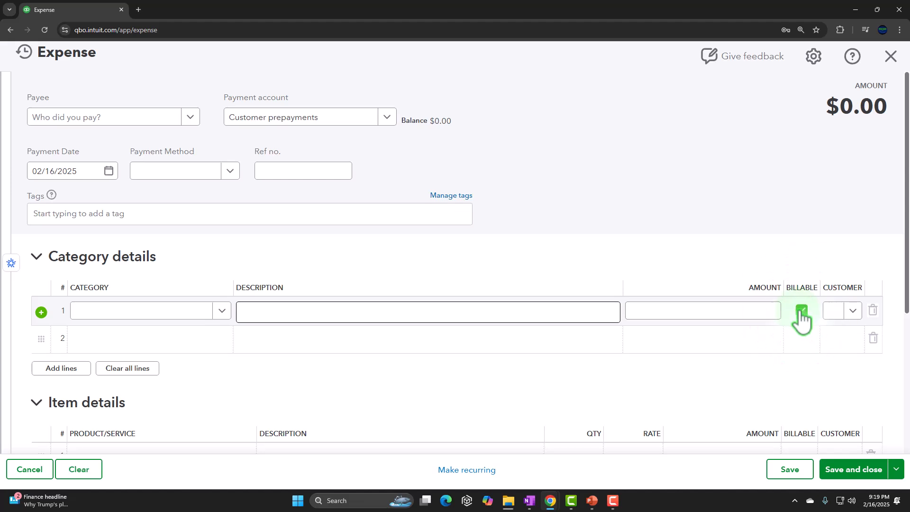
pyautogui.click(854, 312)
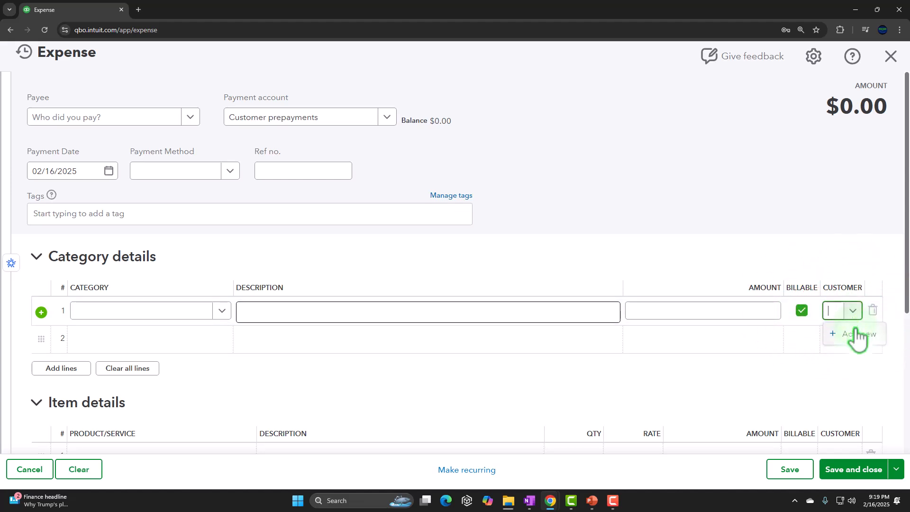
pyautogui.click(859, 334)
pyautogui.click(756, 369)
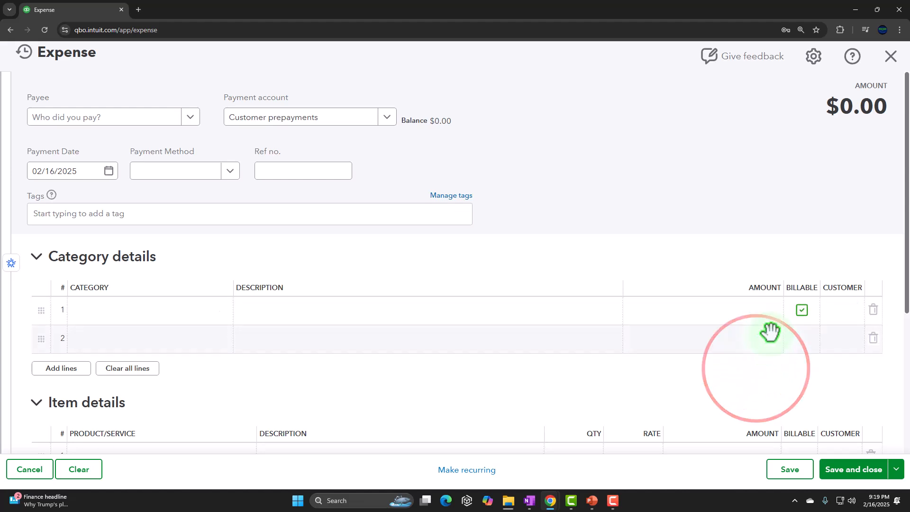
# Step: Widen the Customer column of the Category details table, and leave the expense without saving
pyautogui.moveTo(820, 288); pyautogui.dragTo(797, 288)
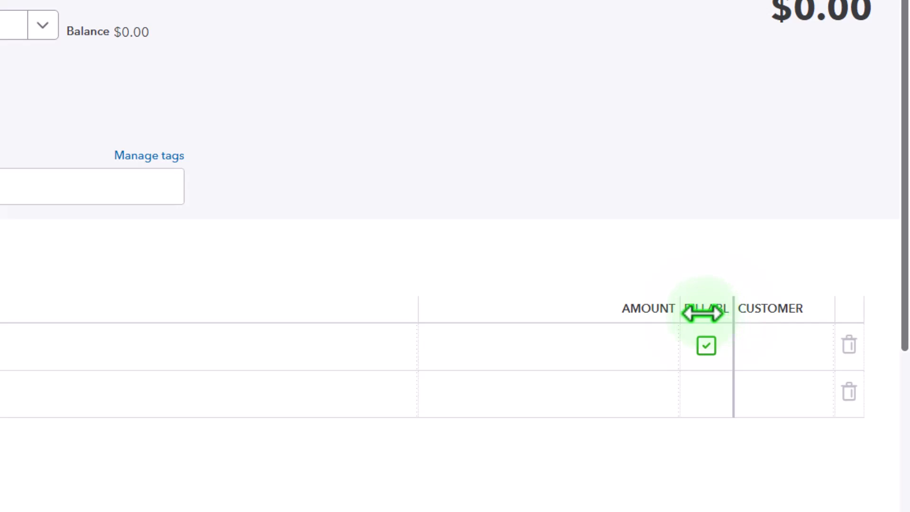
pyautogui.moveTo(691, 309); pyautogui.dragTo(627, 311)
pyautogui.moveTo(700, 308); pyautogui.dragTo(689, 311)
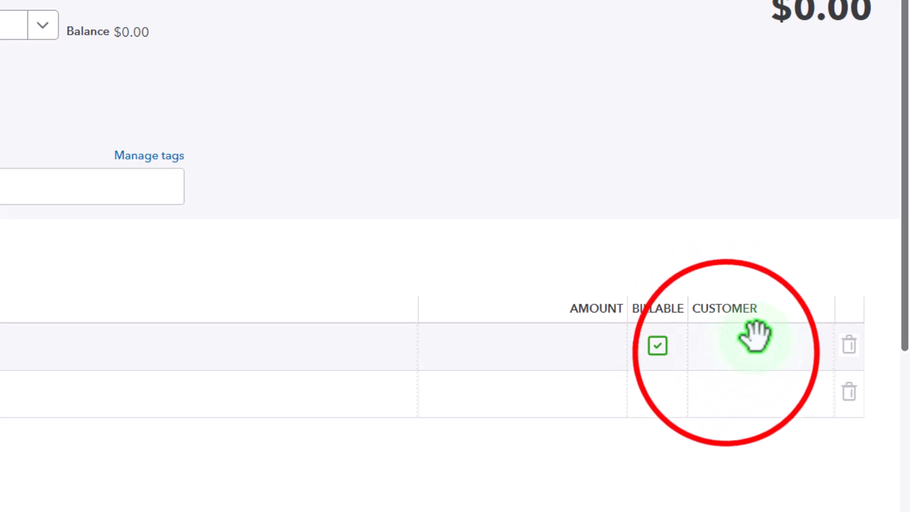
pyautogui.click(726, 351)
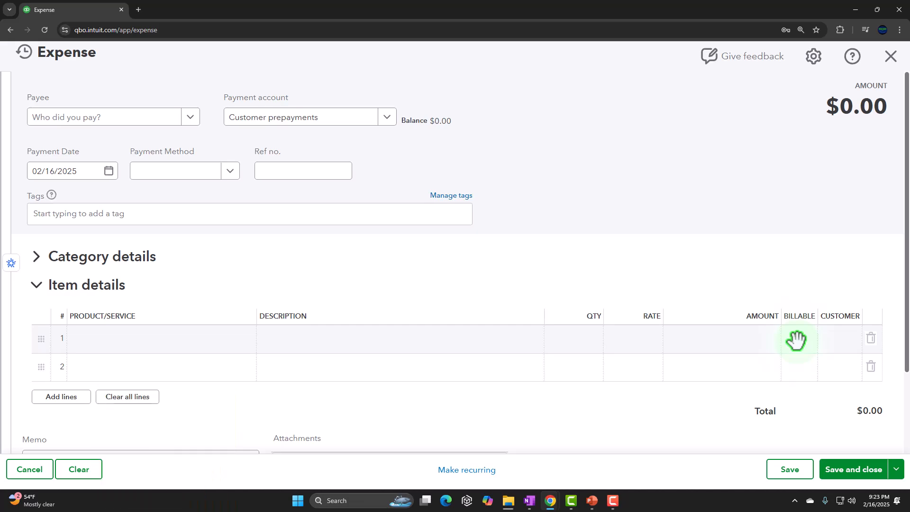
pyautogui.click(891, 57)
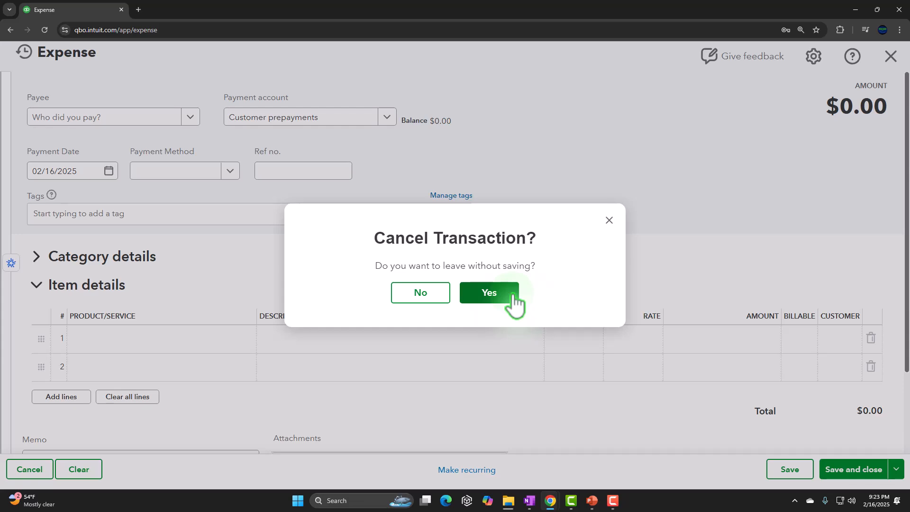
pyautogui.click(490, 292)
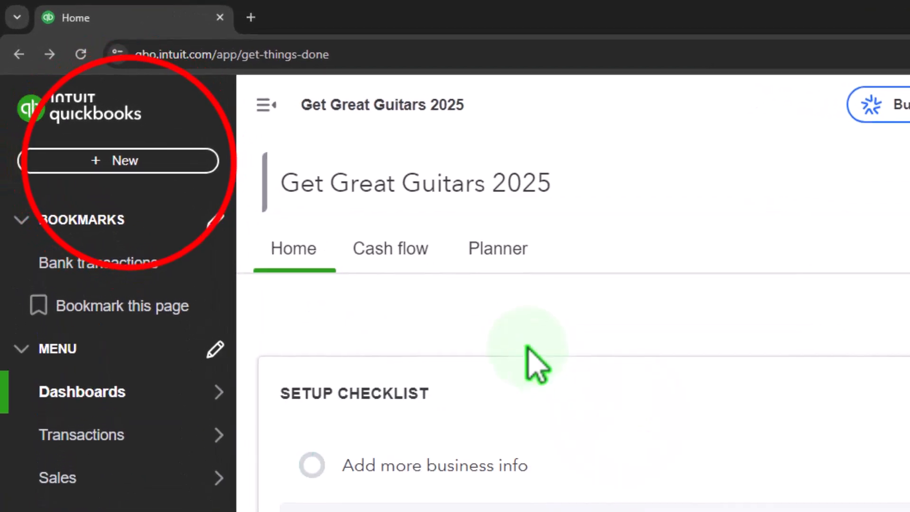
# Step: Start a new invoice to examine its customer choices and product or service lines, and close it
pyautogui.click(102, 160)
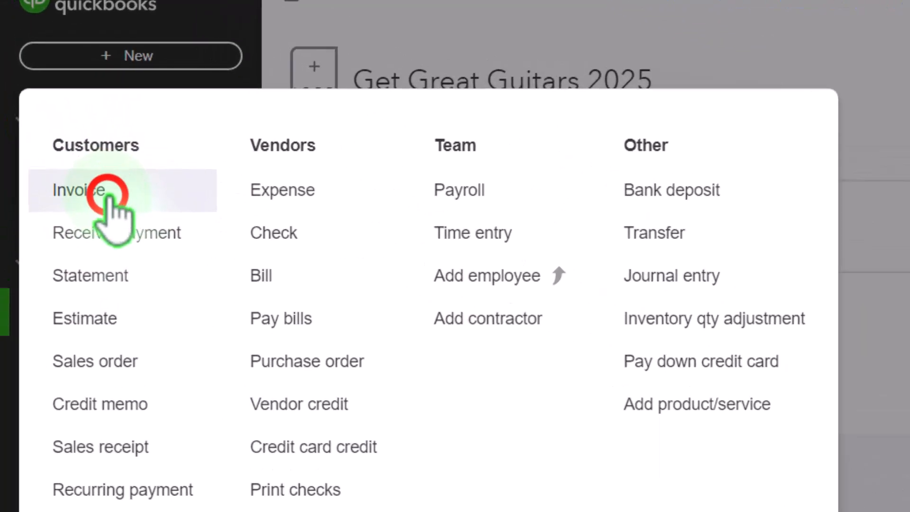
pyautogui.click(109, 193)
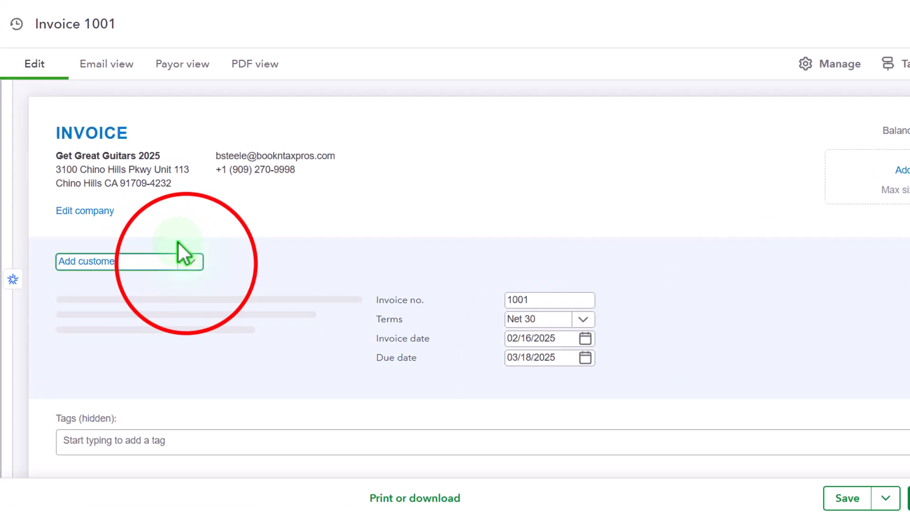
pyautogui.click(163, 266)
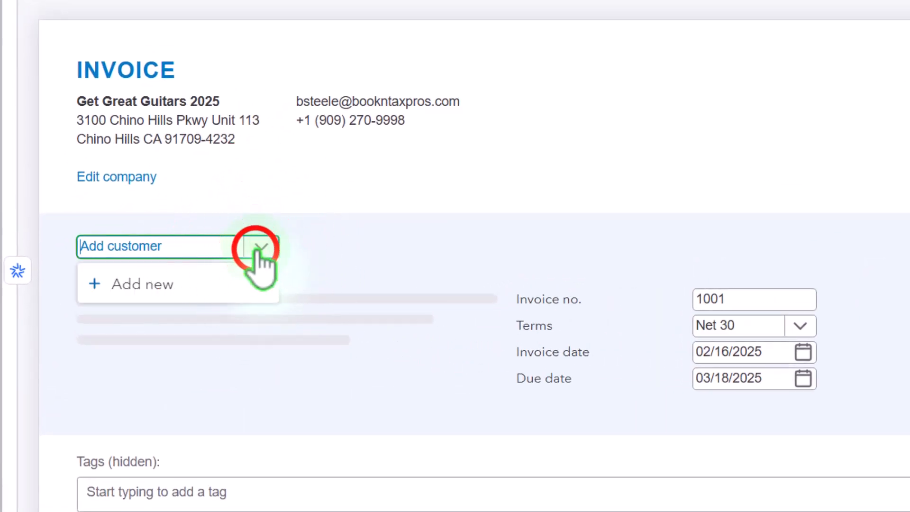
pyautogui.scroll(-5, 263, 268)
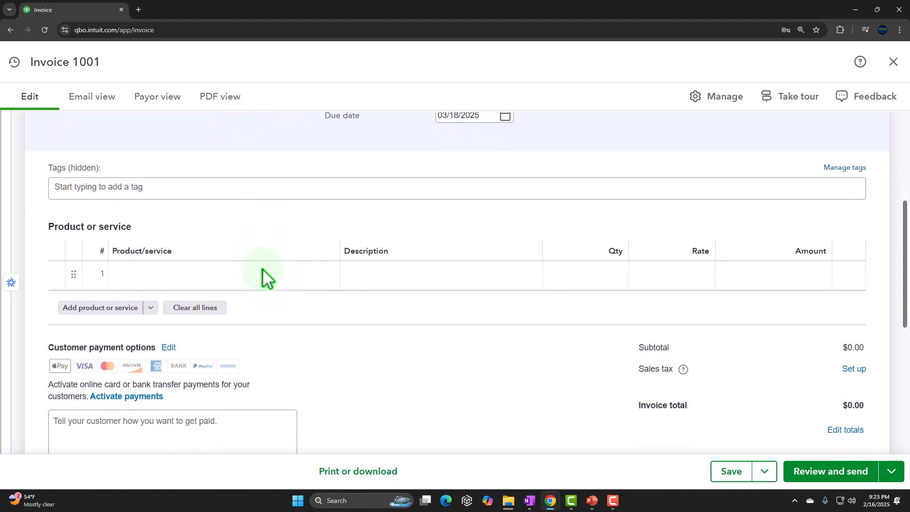
pyautogui.click(262, 270)
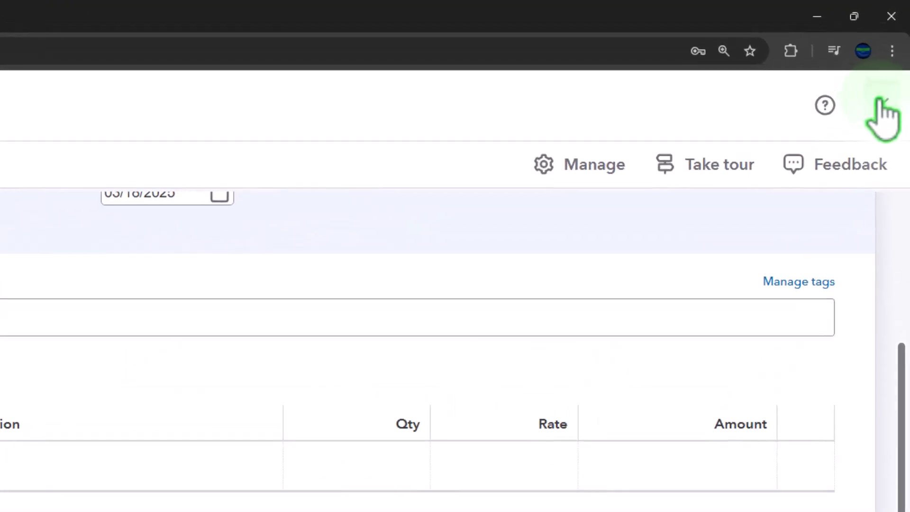
pyautogui.click(879, 107)
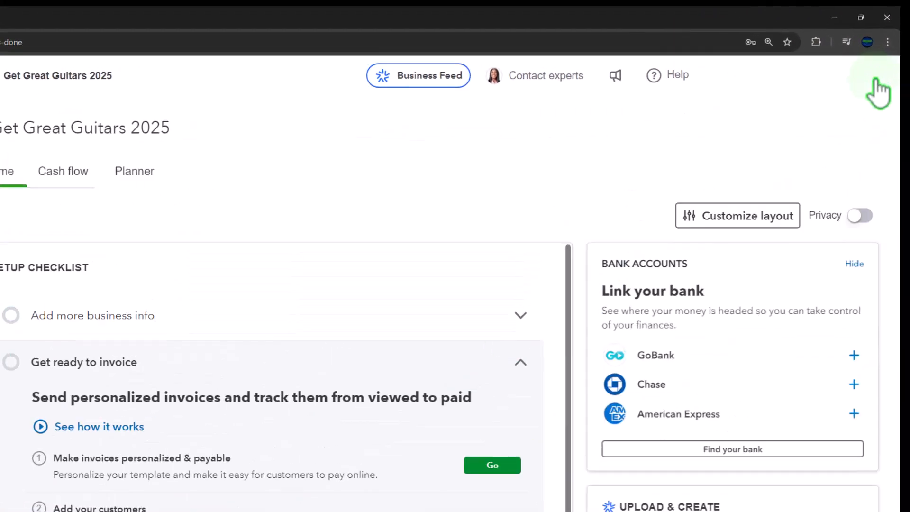
# Step: Start a new expense, review the Choose what you use options for expense forms, and close the form
pyautogui.click(776, 135)
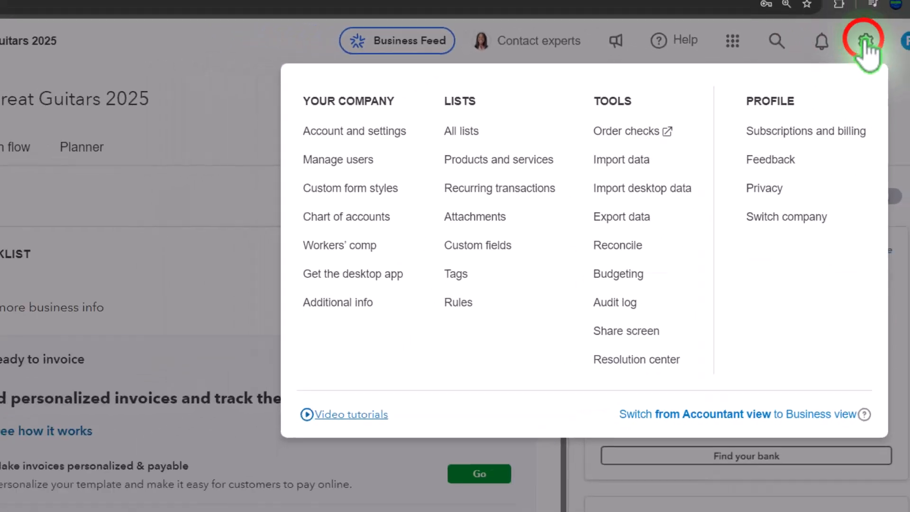
pyautogui.click(866, 43)
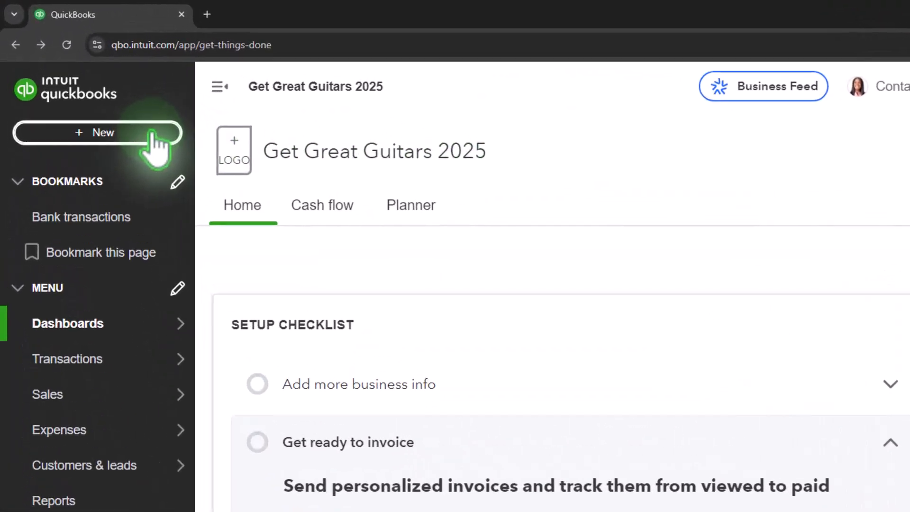
pyautogui.click(175, 156)
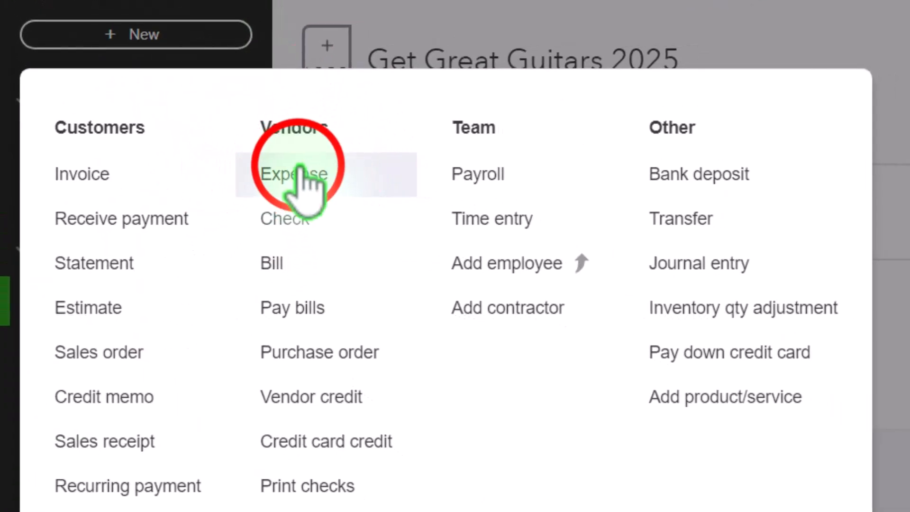
pyautogui.click(298, 174)
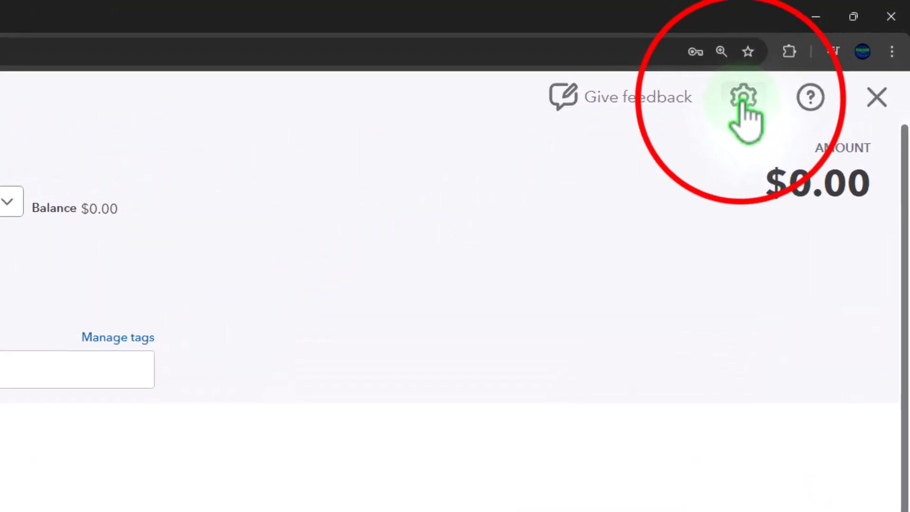
pyautogui.click(743, 101)
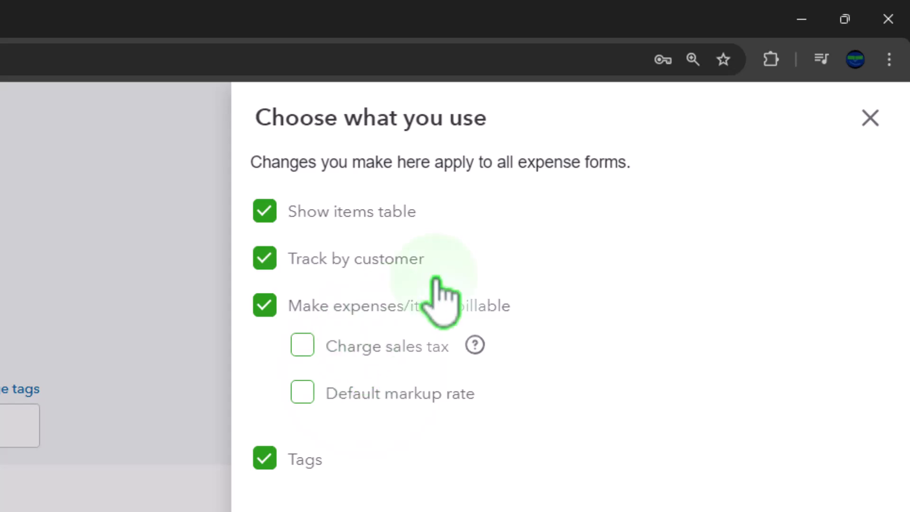
pyautogui.click(872, 120)
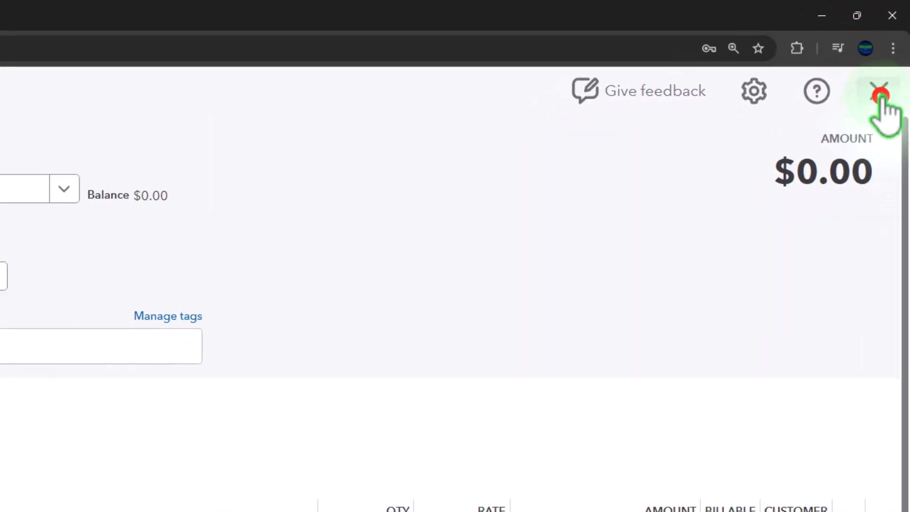
pyautogui.click(871, 112)
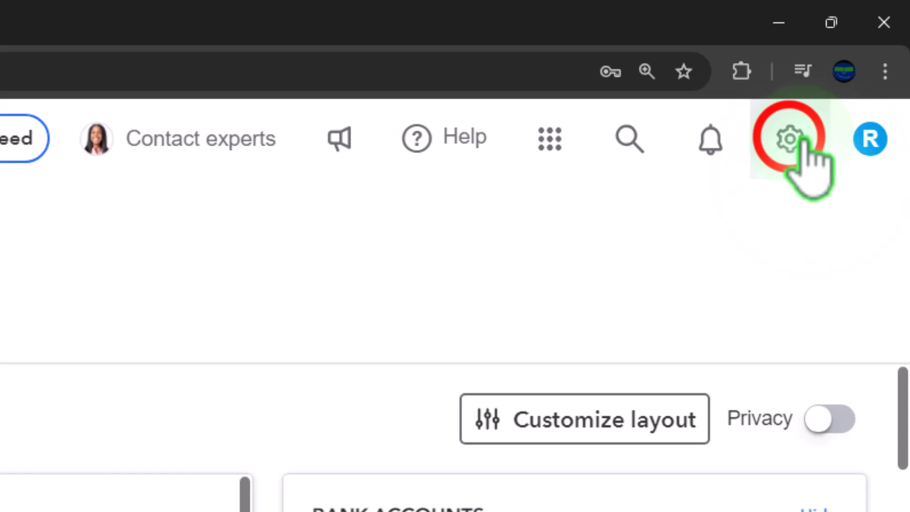
# Step: Open the Bills and expenses section of the company's Expenses settings for editing
pyautogui.click(791, 140)
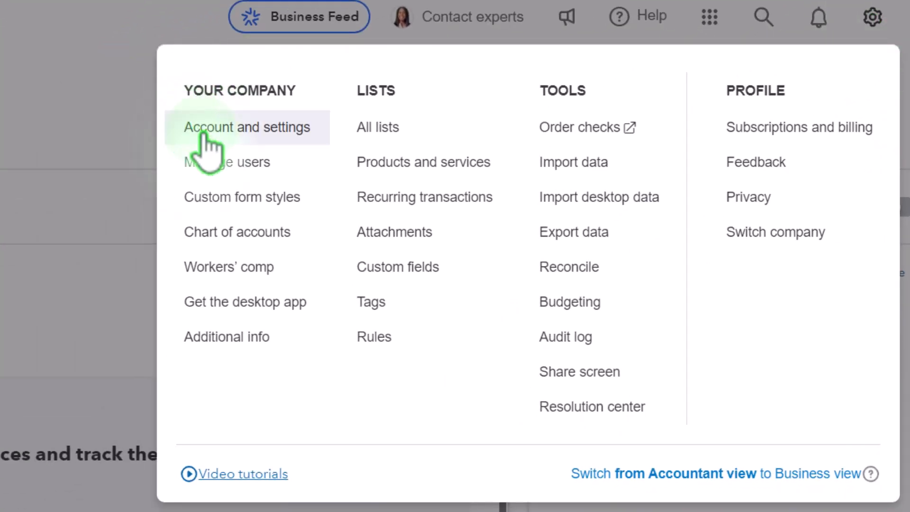
pyautogui.click(205, 135)
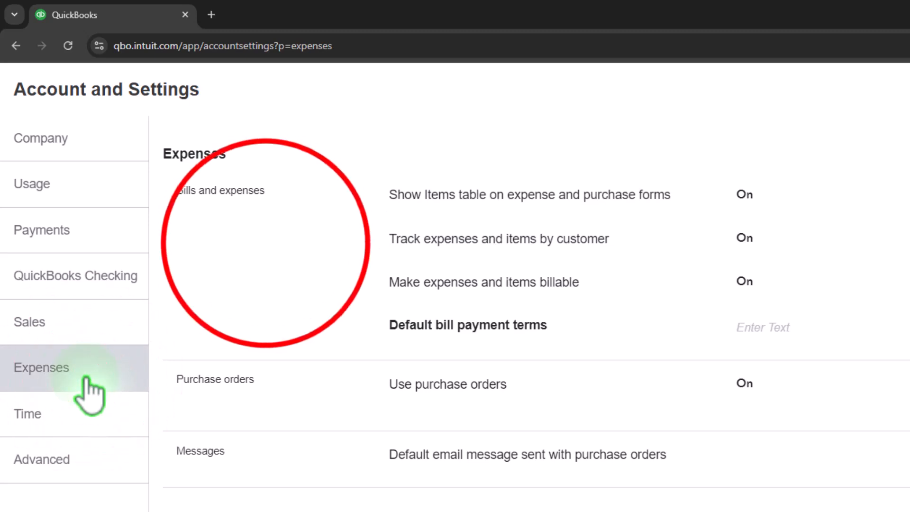
pyautogui.click(268, 260)
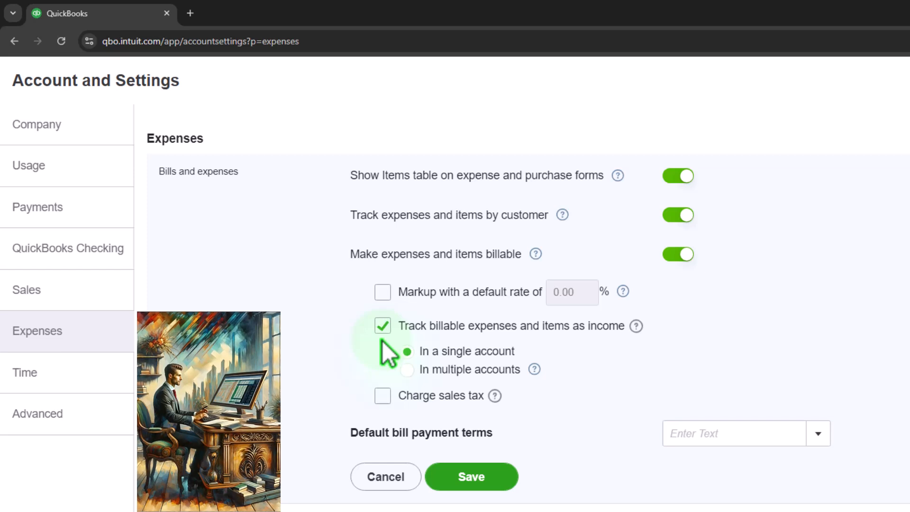
# Step: Read the help for Charge sales tax on billable expenses, and view the choices for Default bill payment terms
pyautogui.scroll(-1, 328, 335)
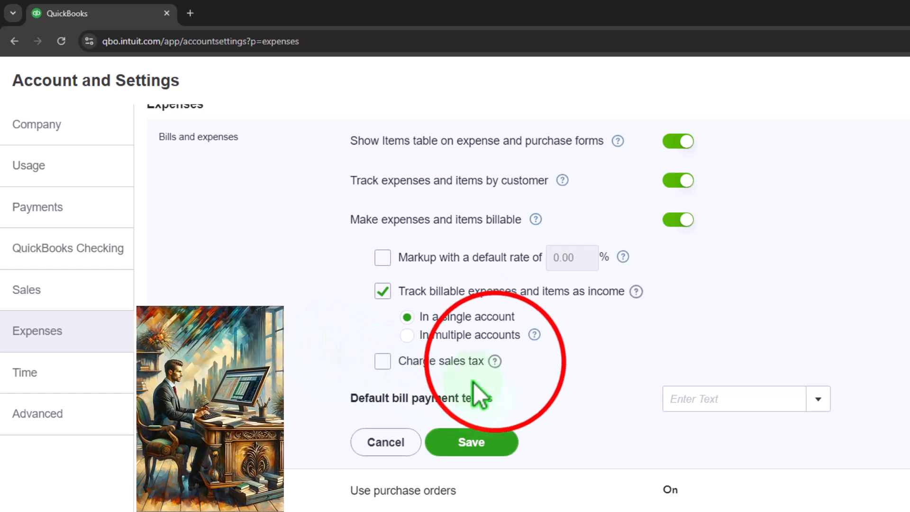
pyautogui.click(495, 361)
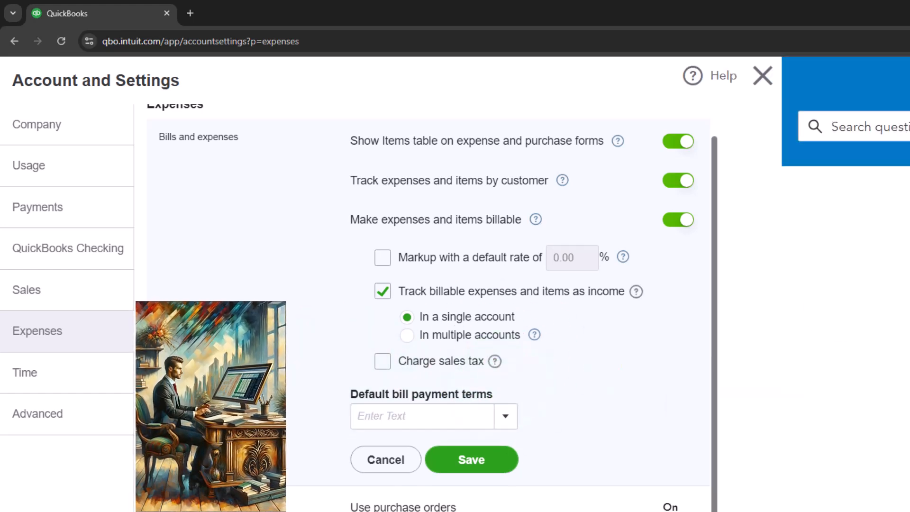
pyautogui.click(909, 76)
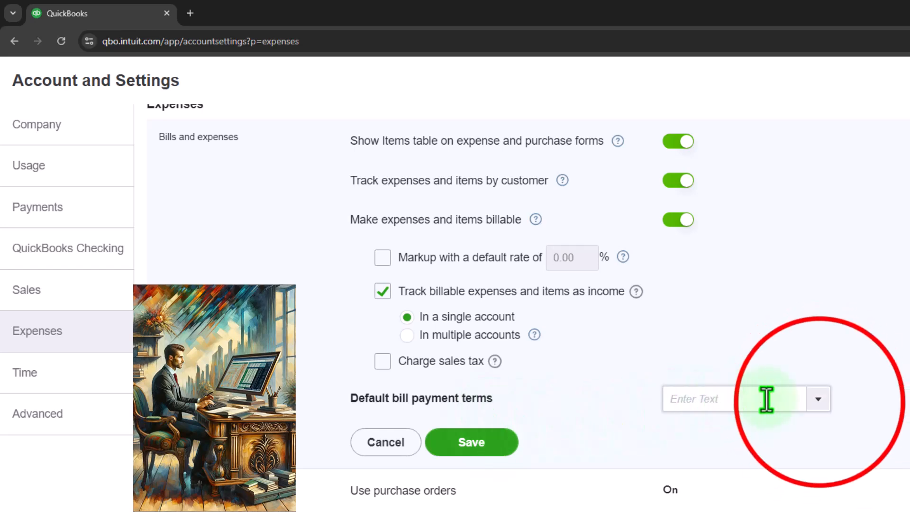
pyautogui.click(816, 401)
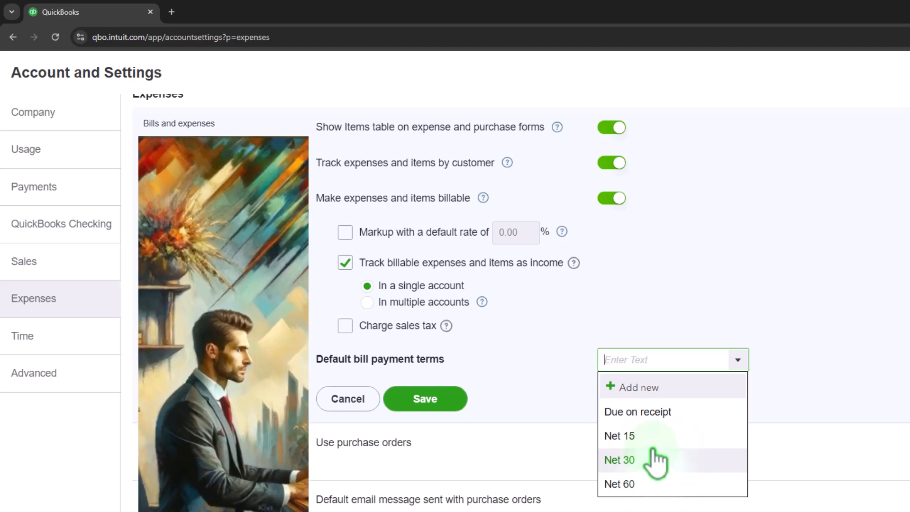
pyautogui.click(833, 353)
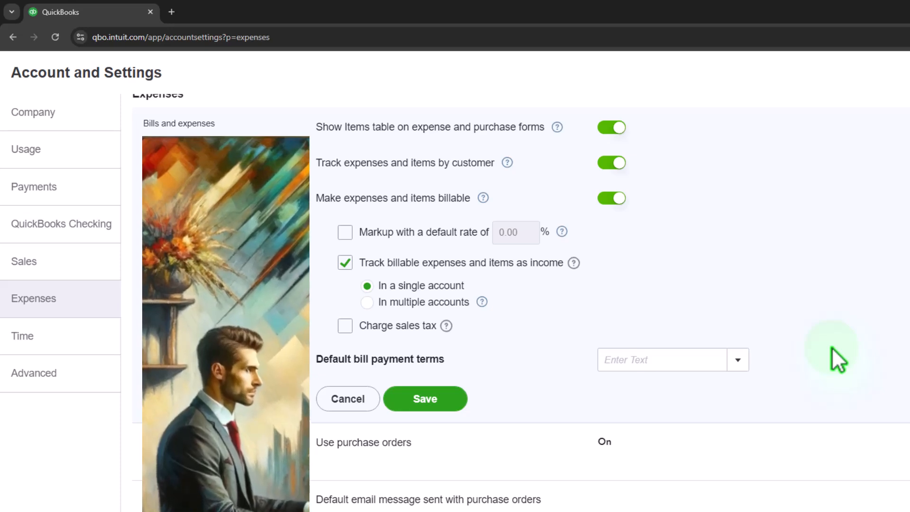
# Step: Open the Purchase orders settings, read the Custom transaction numbers help, inspect the default message box, and cancel the edit
pyautogui.click(325, 434)
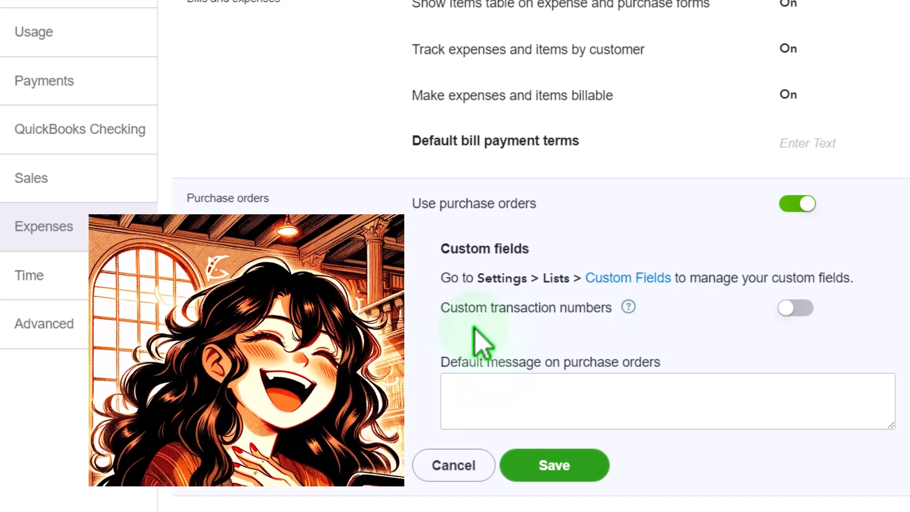
pyautogui.click(629, 308)
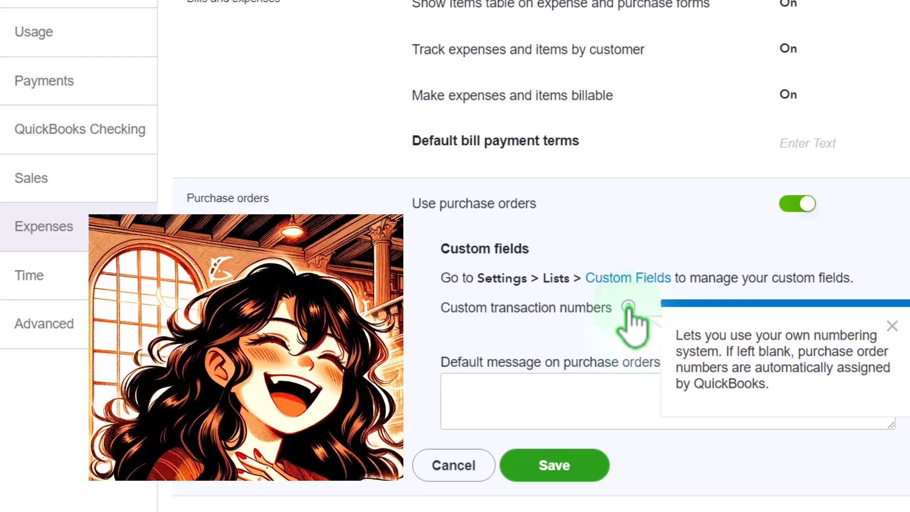
pyautogui.click(566, 322)
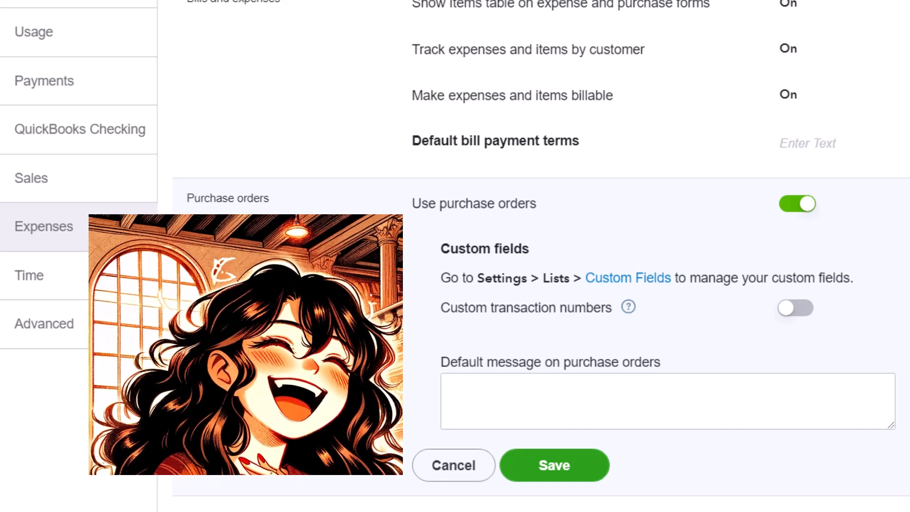
pyautogui.click(467, 390)
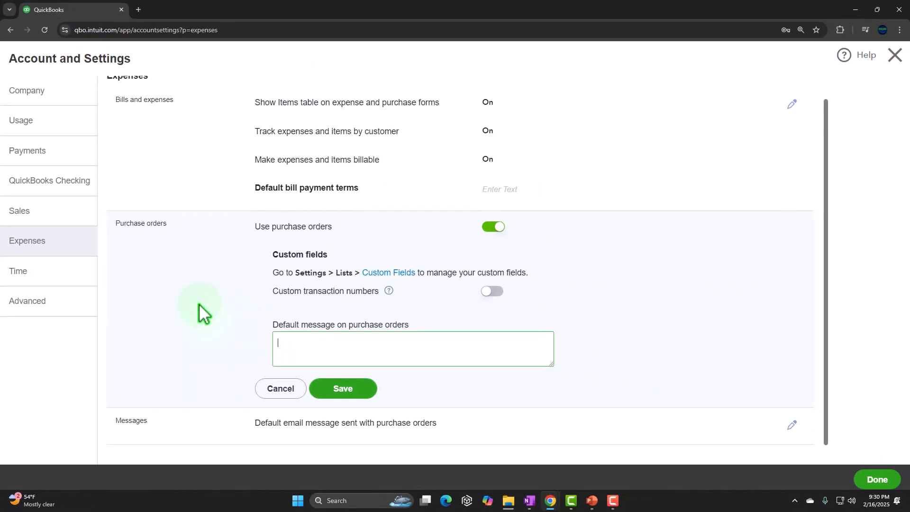
pyautogui.click(275, 385)
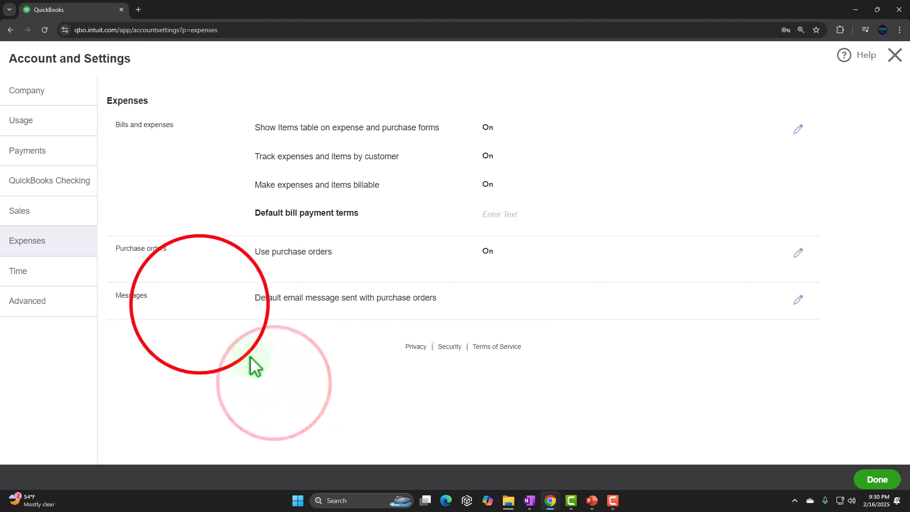
# Step: Open the Messages settings for purchase order emails, and view the name format choices for the greeting
pyautogui.click(203, 309)
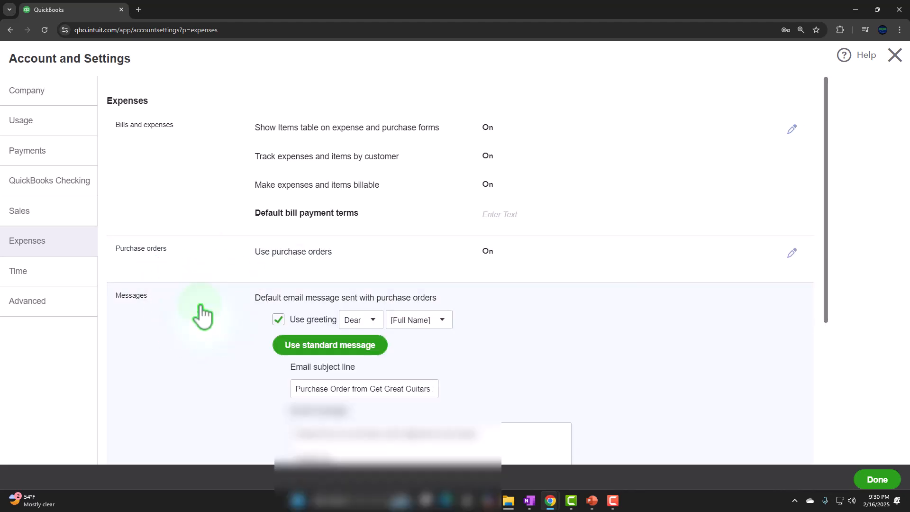
pyautogui.scroll(-2, 200, 304)
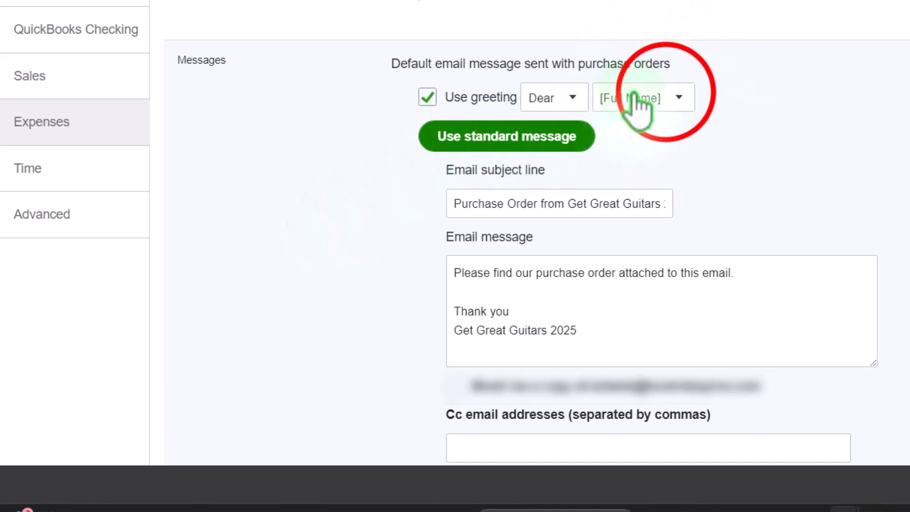
pyautogui.click(668, 96)
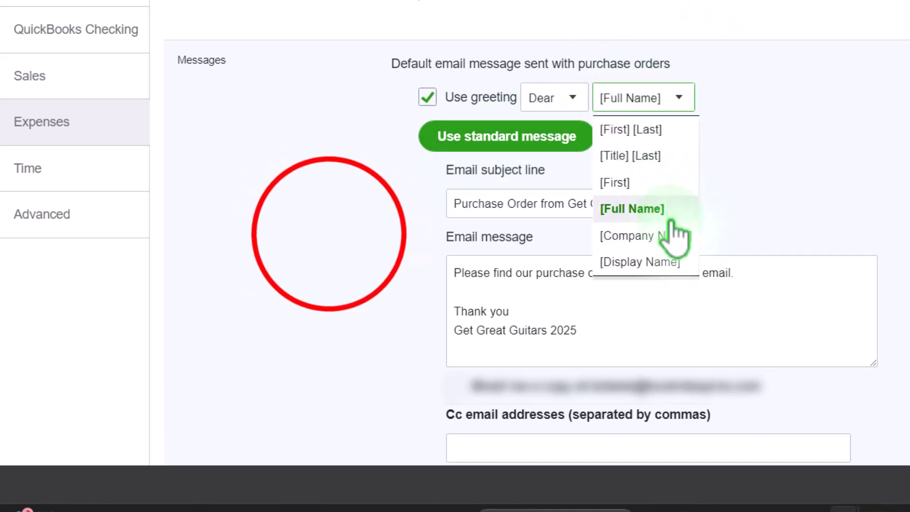
pyautogui.click(328, 234)
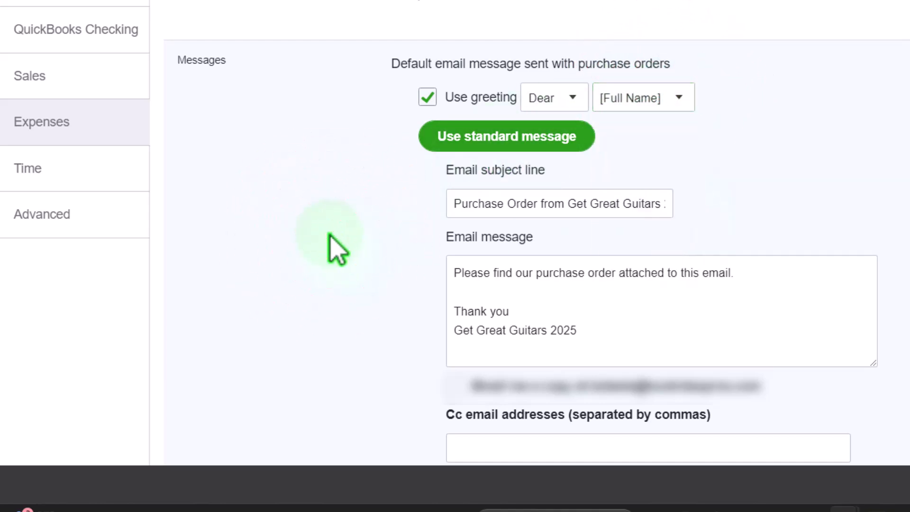
# Step: Examine the email subject line and message text of the default purchase order email
pyautogui.click(464, 205)
pyautogui.click(463, 208)
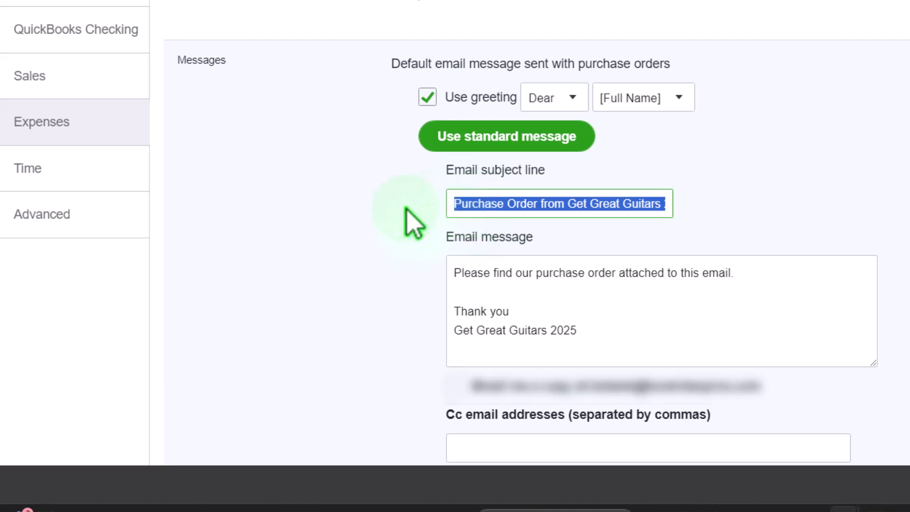
pyautogui.click(378, 217)
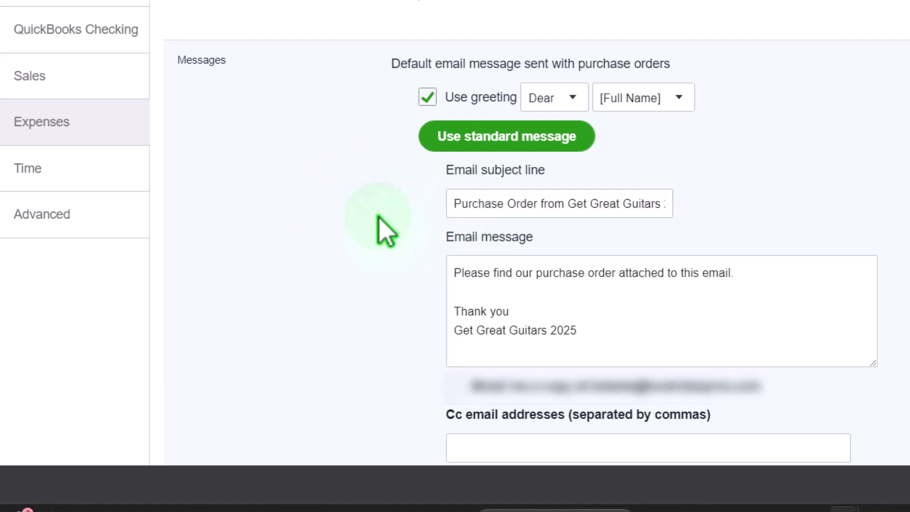
pyautogui.scroll(-2, 378, 216)
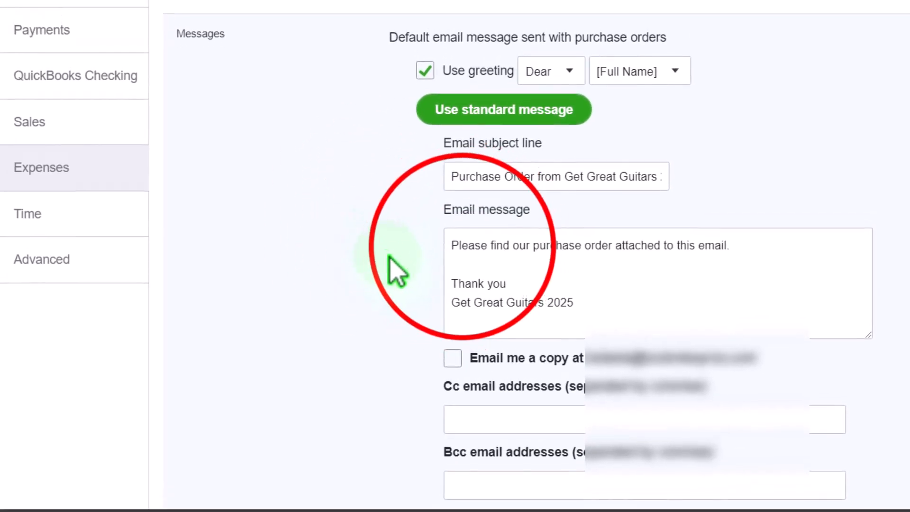
pyautogui.tripleClick(449, 254)
pyautogui.click(371, 274)
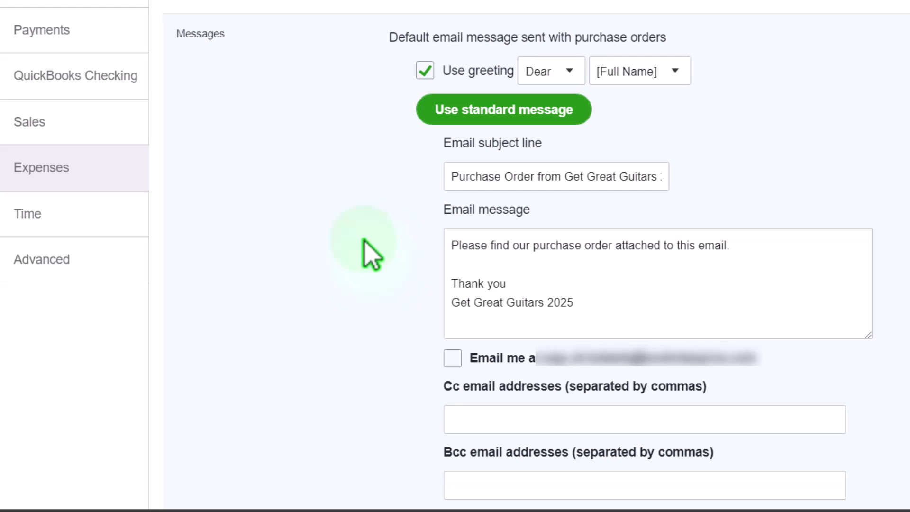
# Step: Inspect the Cc and Bcc address fields of the purchase order email, and go to the QuickBooks Checking settings
pyautogui.scroll(-3, 362, 239)
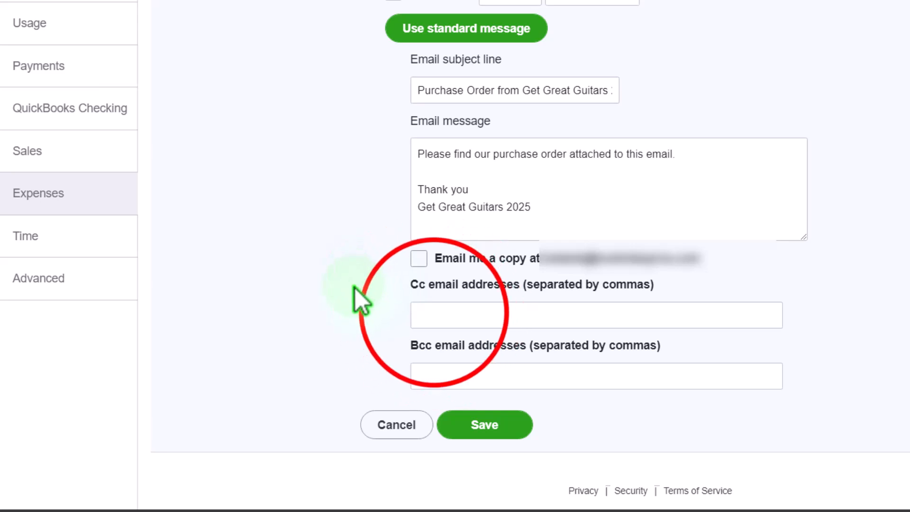
pyautogui.click(432, 313)
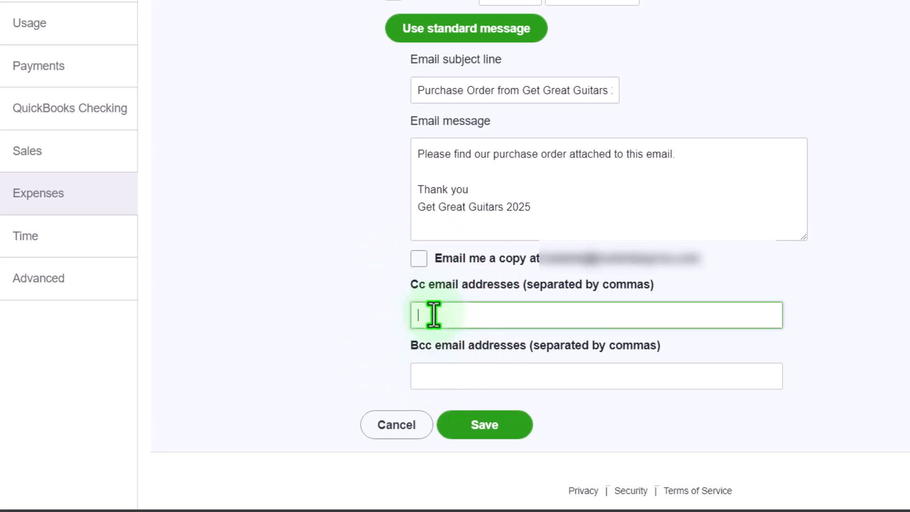
pyautogui.click(446, 378)
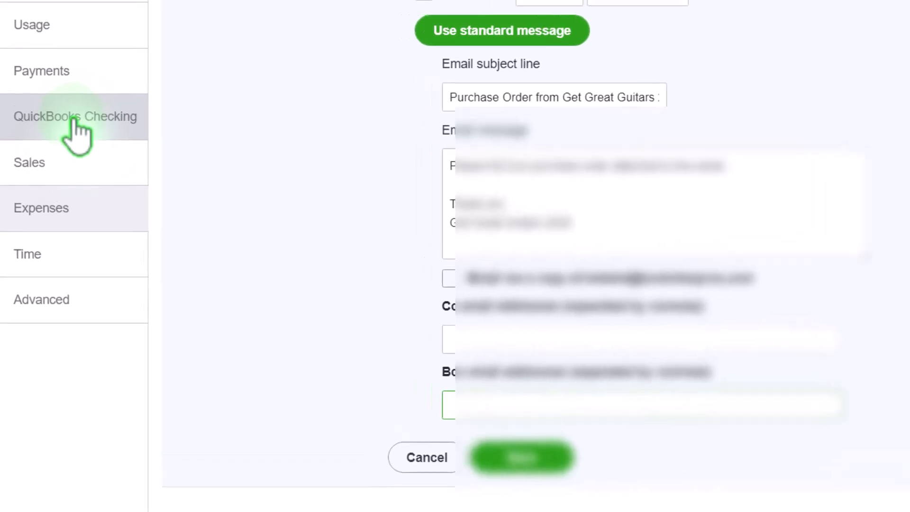
pyautogui.click(74, 120)
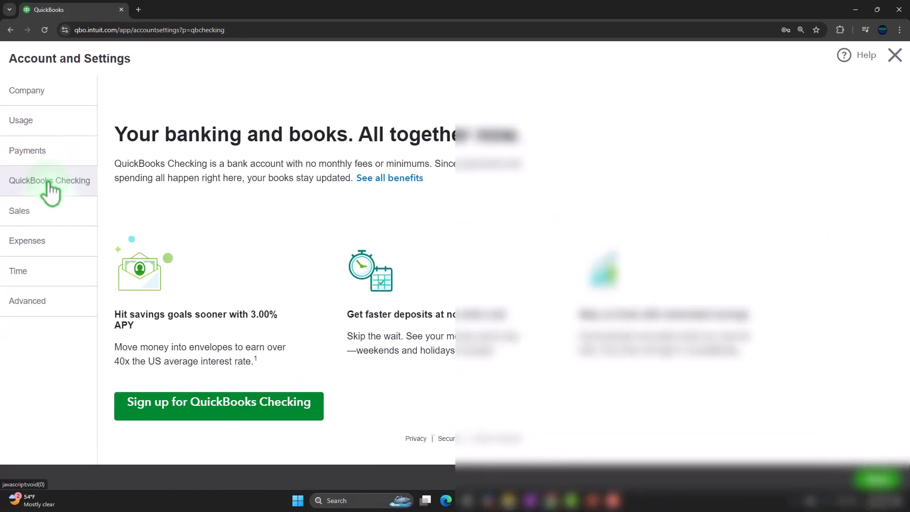
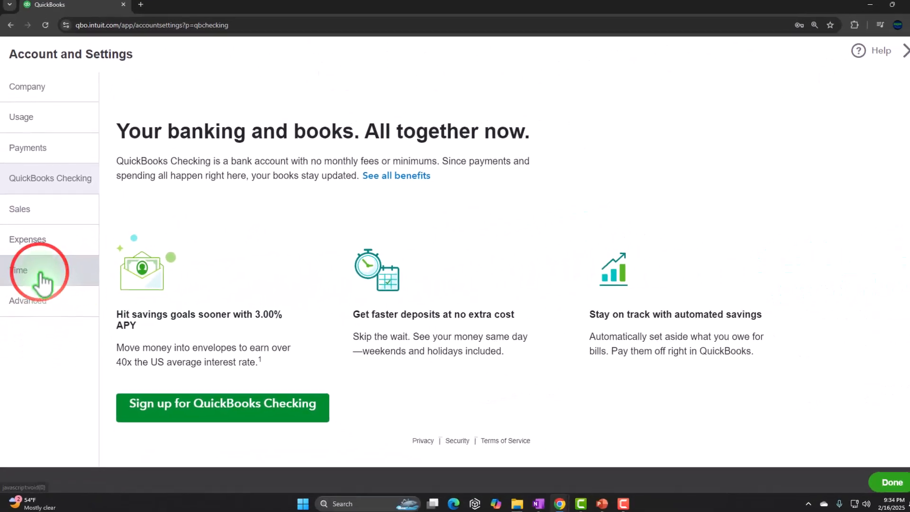
# Step: Open the General section of the Time settings, and view the choices for First day of work week
pyautogui.click(42, 280)
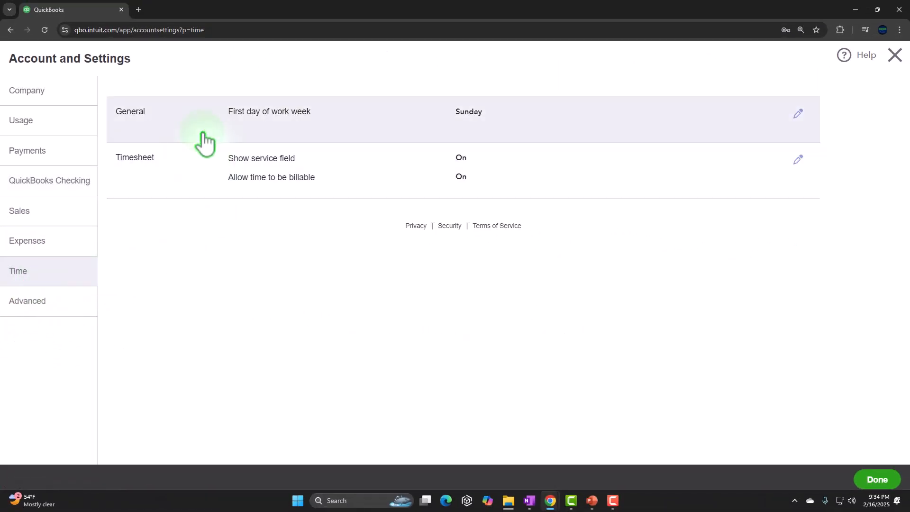
pyautogui.click(204, 136)
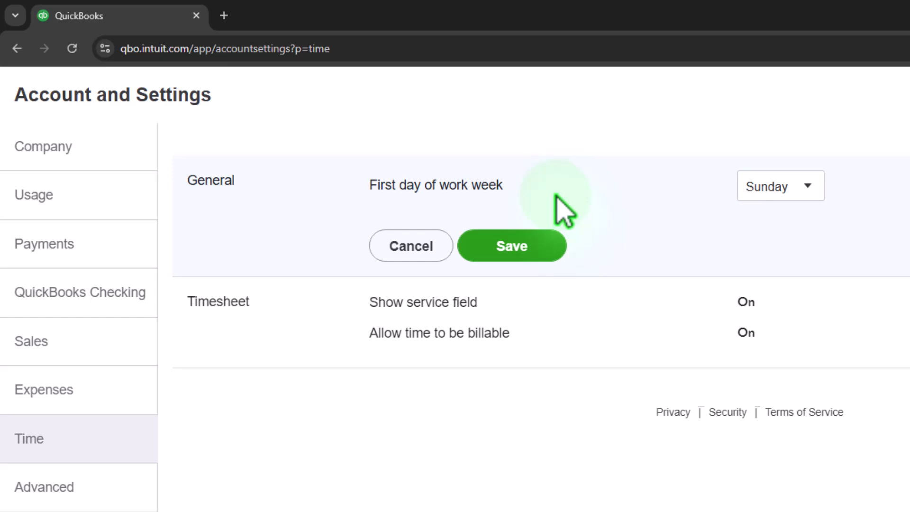
pyautogui.click(806, 186)
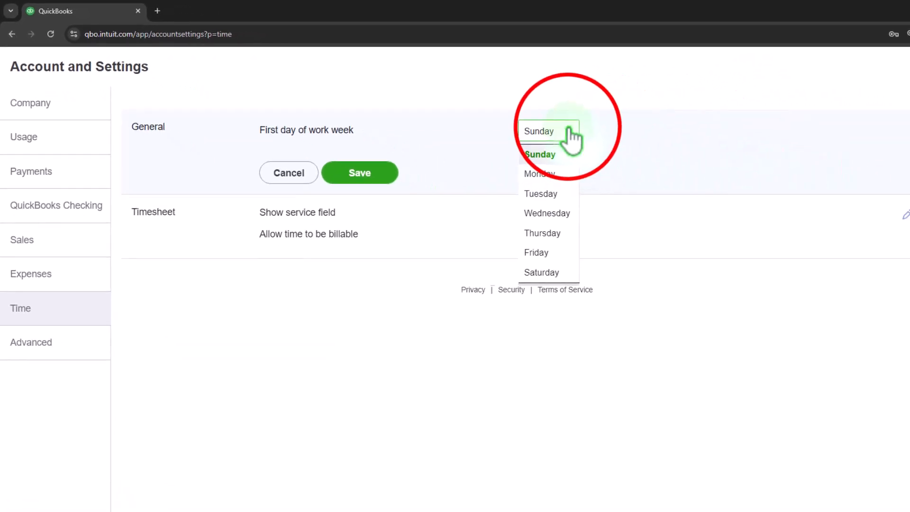
pyautogui.click(571, 135)
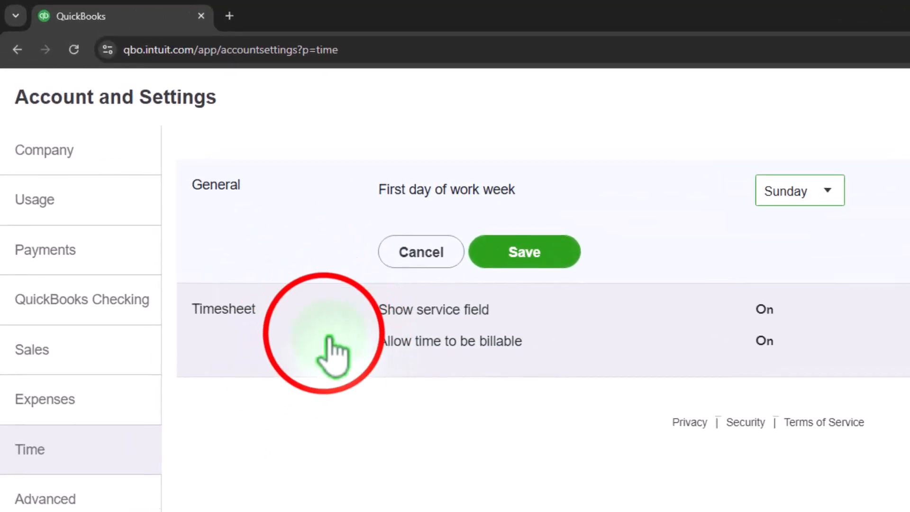
# Step: Open the Timesheet settings for editing, and read the help for Show service field
pyautogui.click(332, 353)
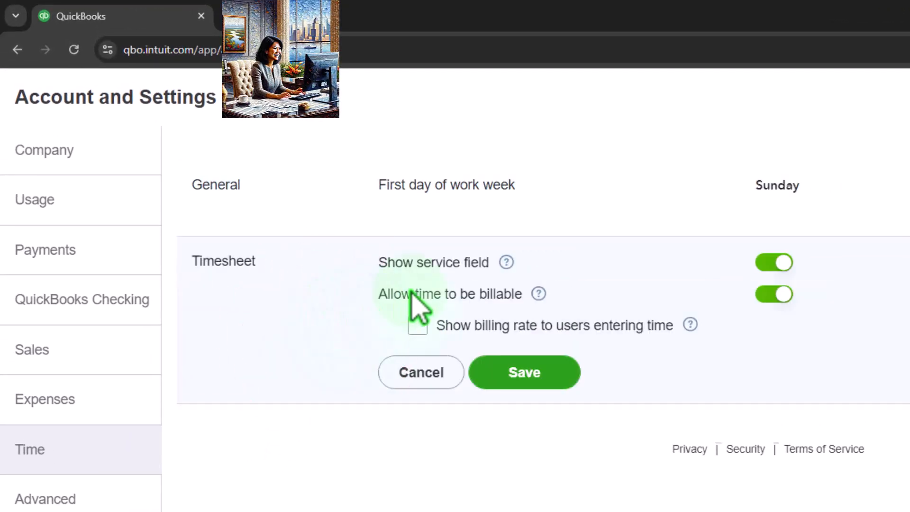
pyautogui.click(507, 262)
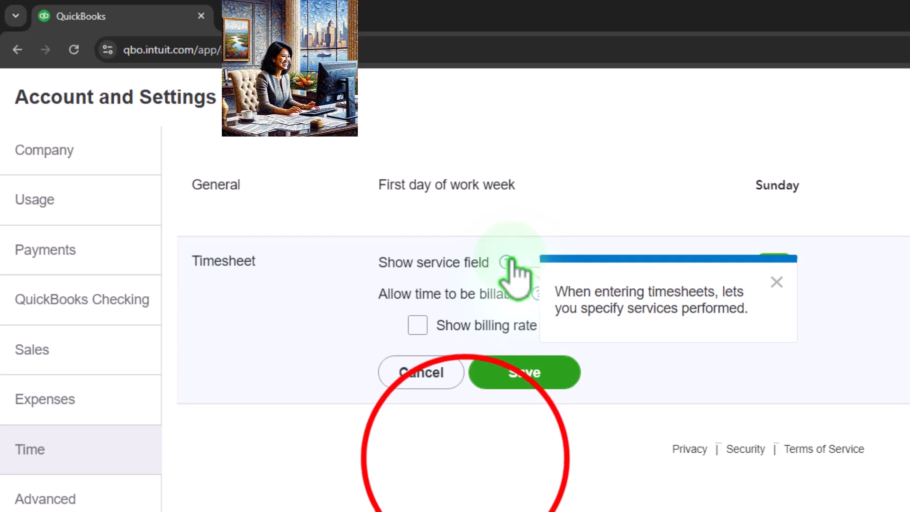
pyautogui.click(467, 460)
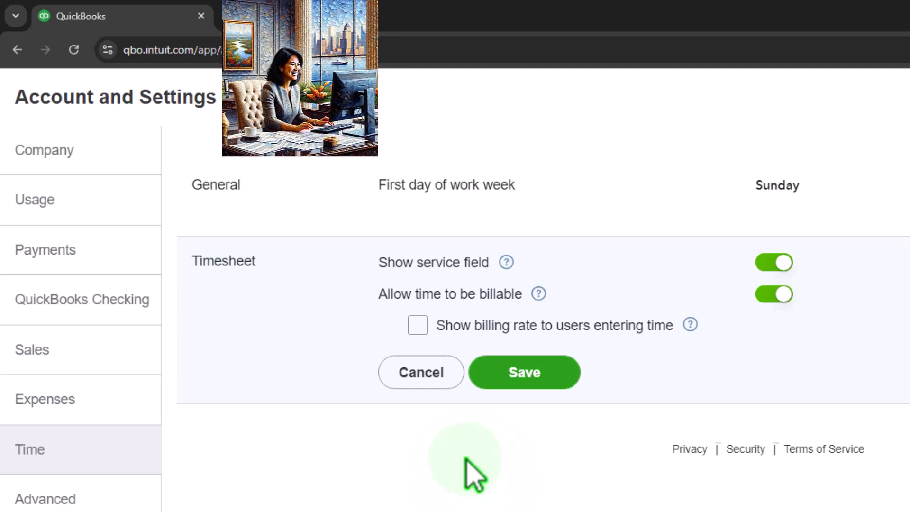
pyautogui.click(507, 262)
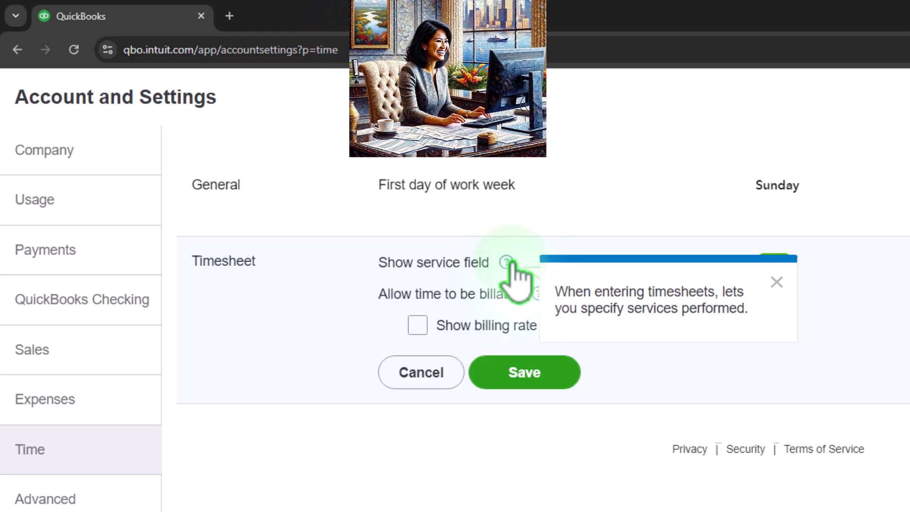
pyautogui.click(371, 477)
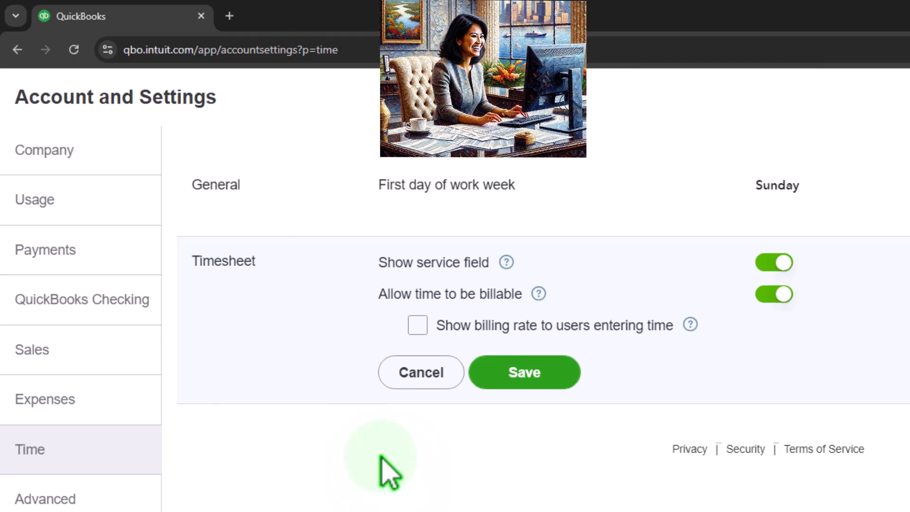
# Step: Read the help for Allow time to be billable and Show billing rate to users entering time, and close the Timesheet settings
pyautogui.click(537, 293)
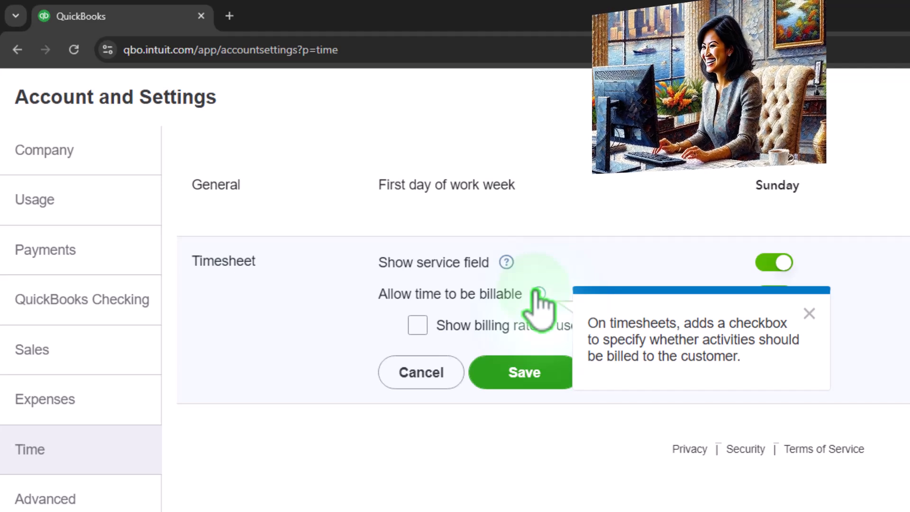
pyautogui.click(463, 496)
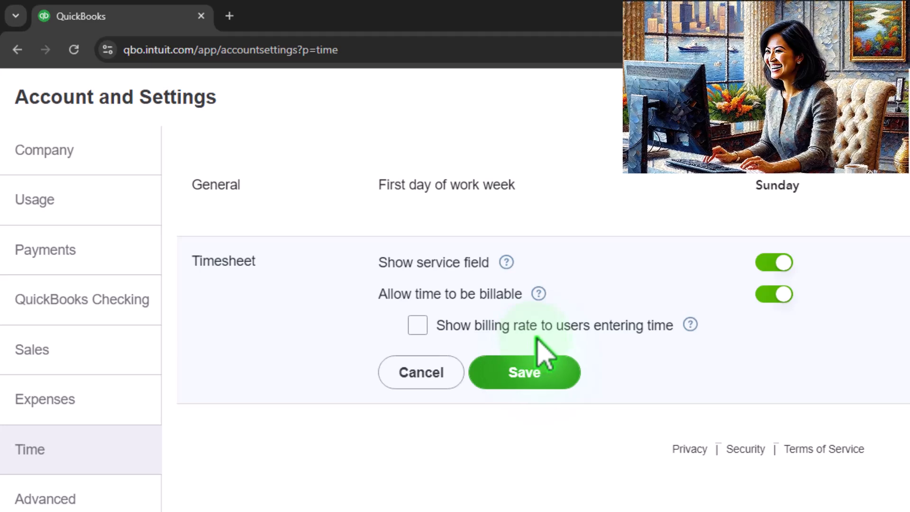
pyautogui.click(691, 324)
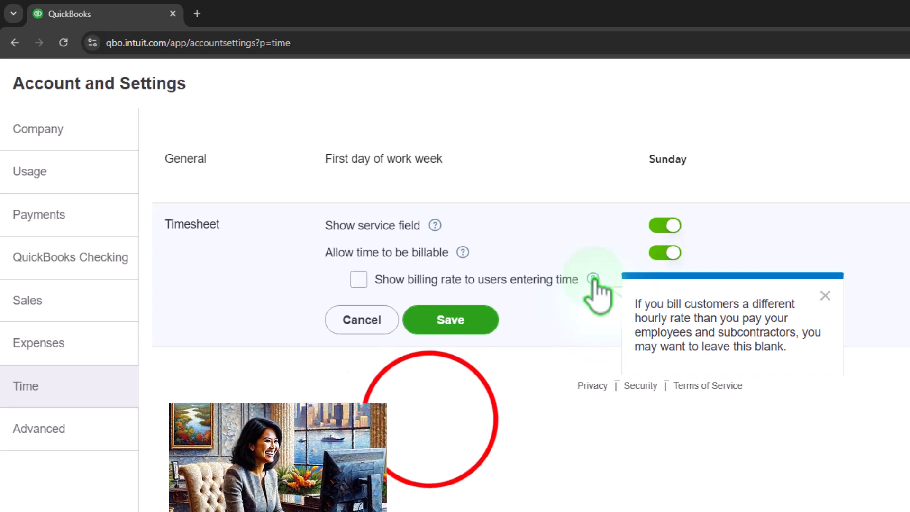
pyautogui.click(431, 421)
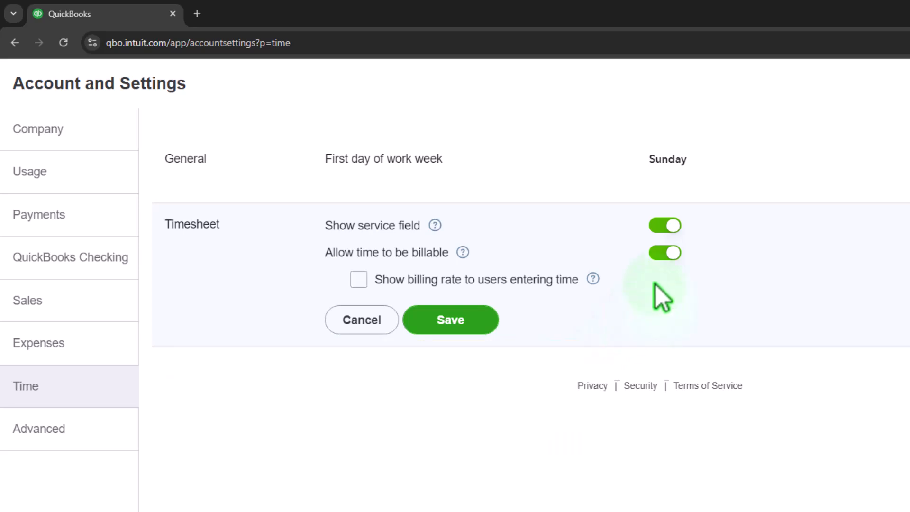
pyautogui.click(417, 328)
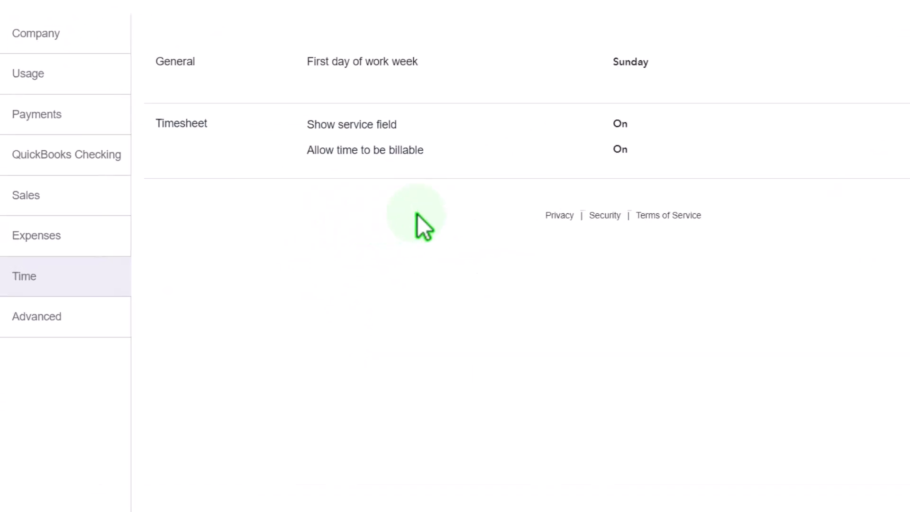
# Step: Go to the Advanced settings, open the Accounting method section for editing, and view its choices
pyautogui.click(41, 323)
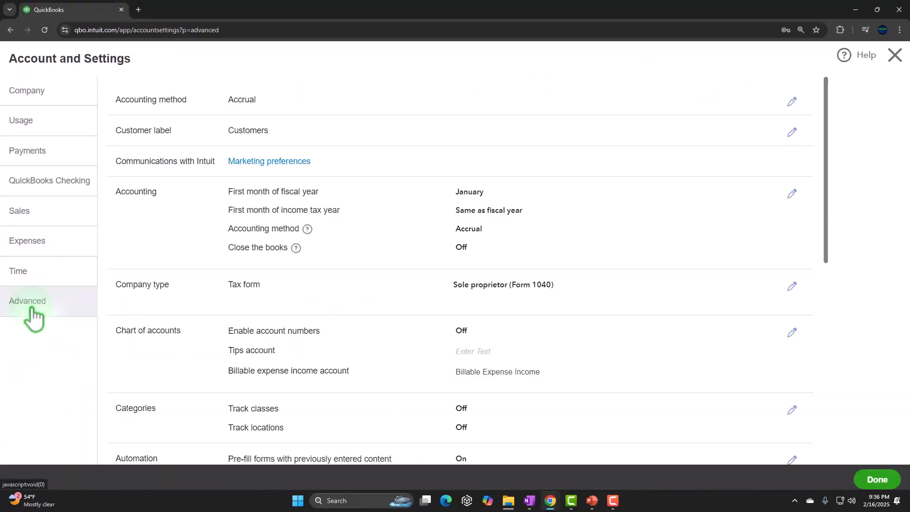
pyautogui.click(217, 109)
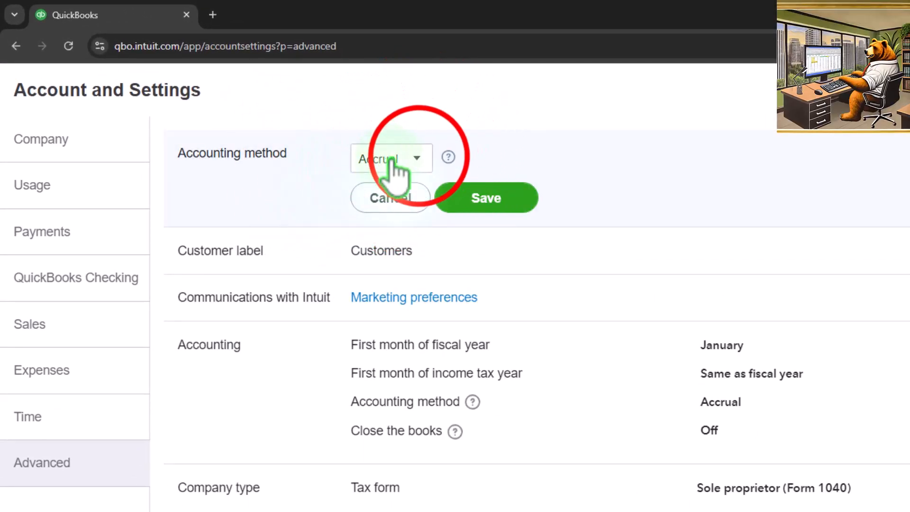
pyautogui.click(418, 161)
pyautogui.click(420, 159)
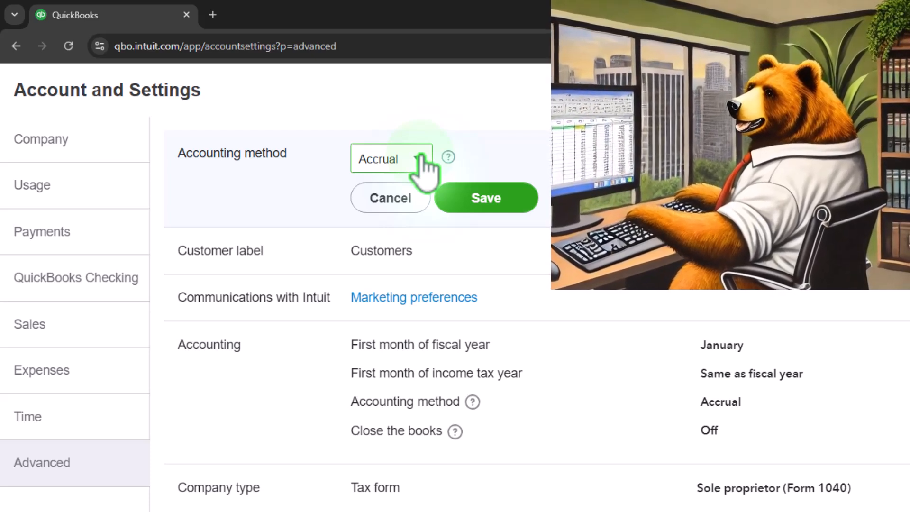
# Step: Open the Customer label setting for editing, and view the available names for customers
pyautogui.click(435, 250)
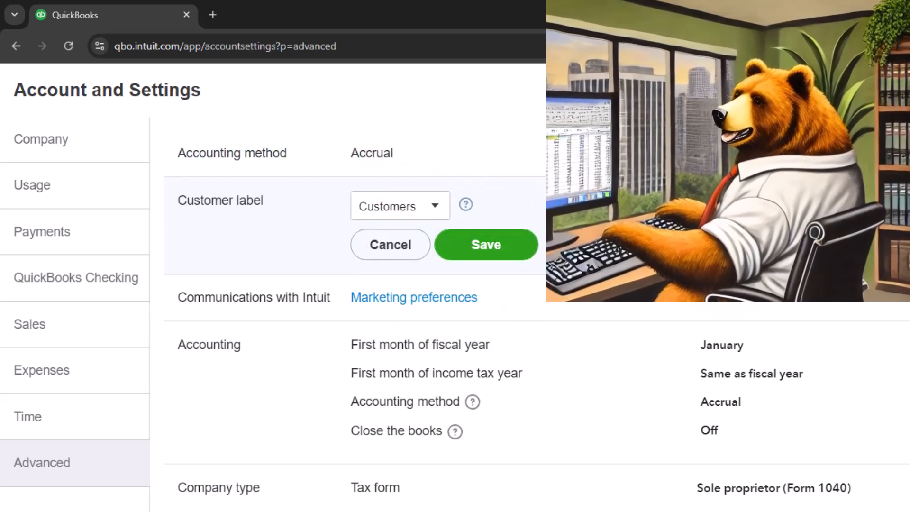
pyautogui.click(434, 205)
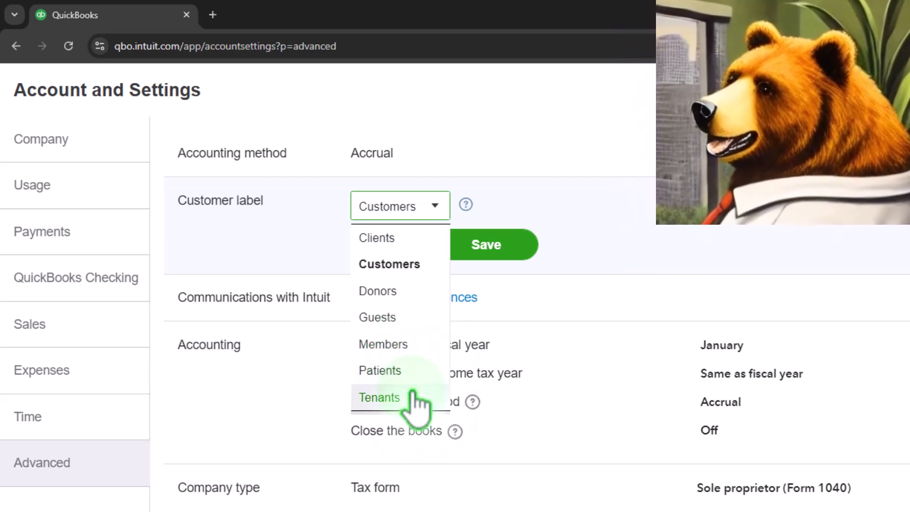
pyautogui.click(436, 205)
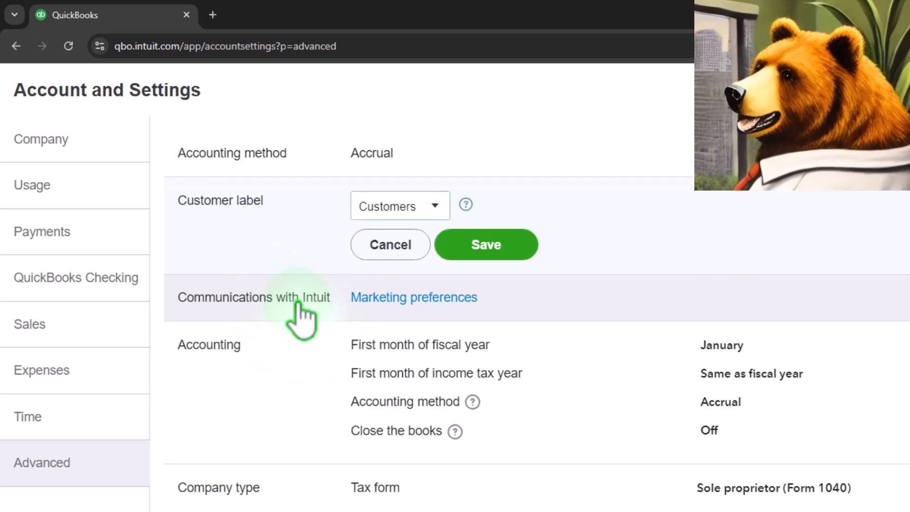
pyautogui.click(611, 298)
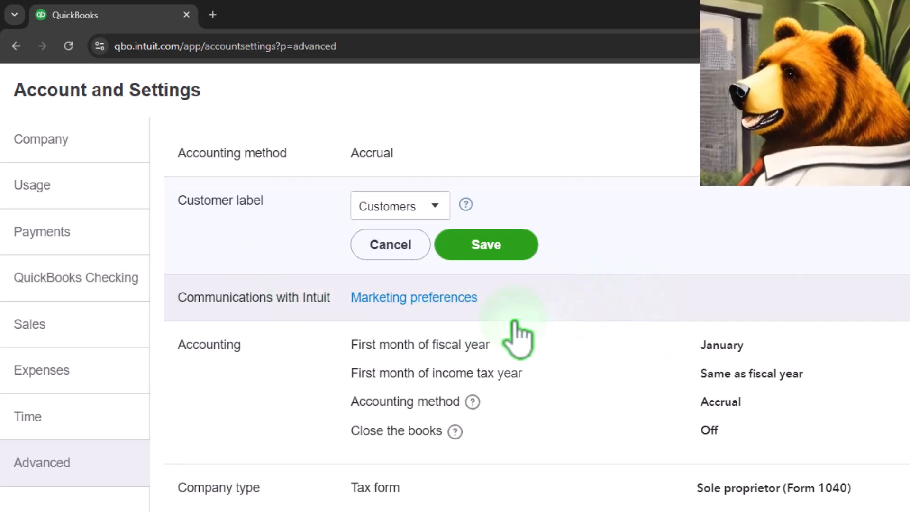
# Step: Open the Accounting section for editing, and view the choices for First month of income tax year
pyautogui.click(264, 381)
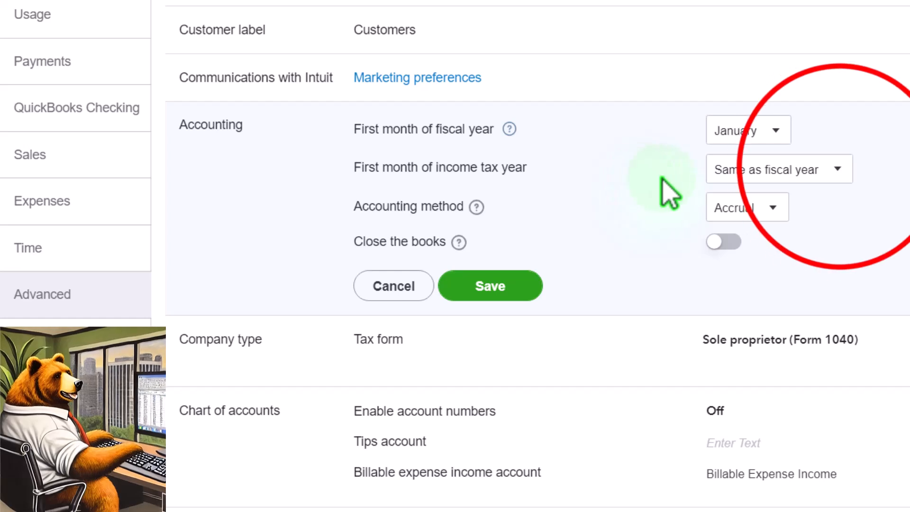
pyautogui.click(838, 170)
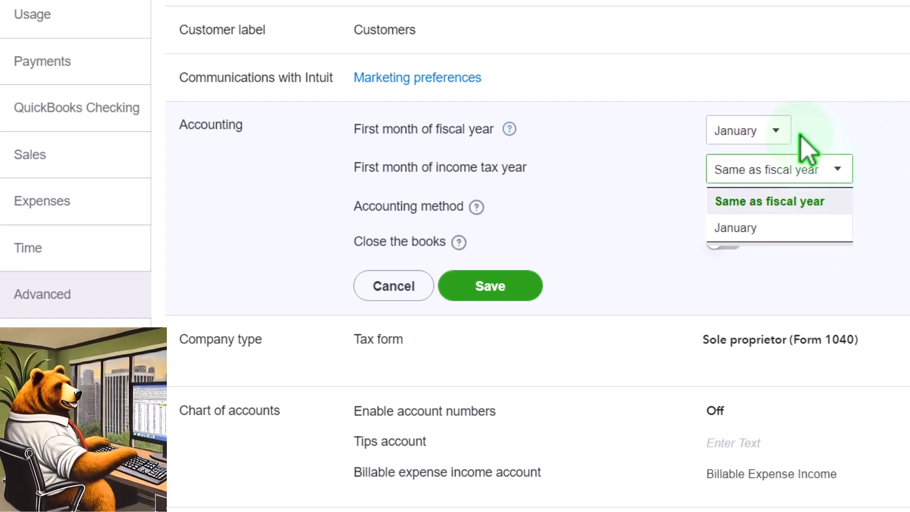
pyautogui.click(658, 164)
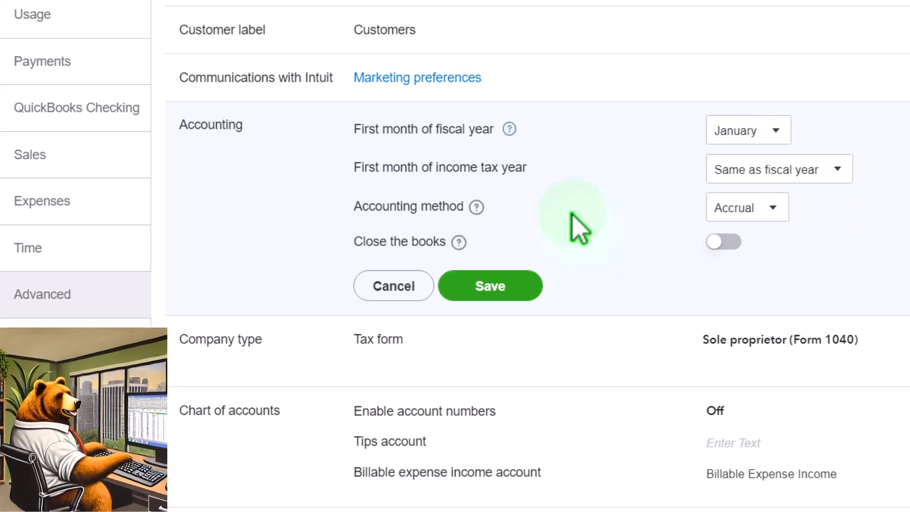
pyautogui.click(483, 206)
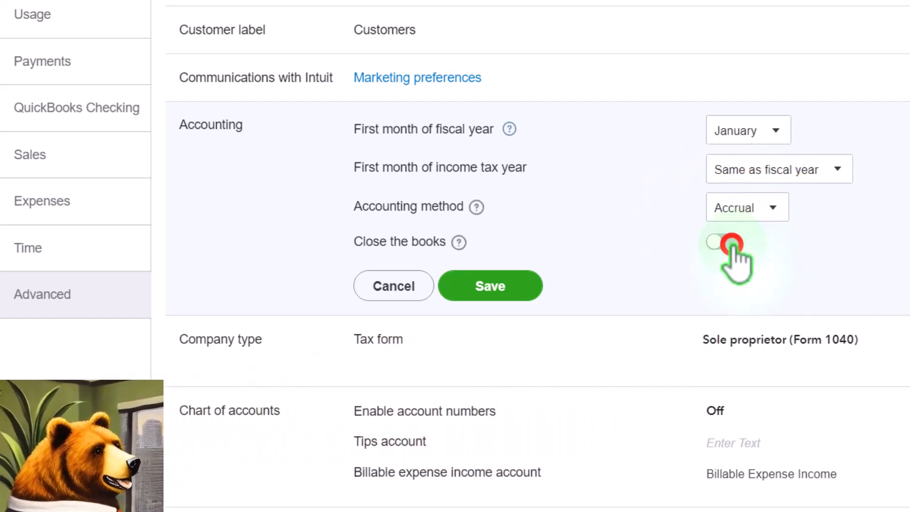
# Step: Turn on Close the books to view the options for allowing changes after closing, and turn it off again
pyautogui.click(731, 243)
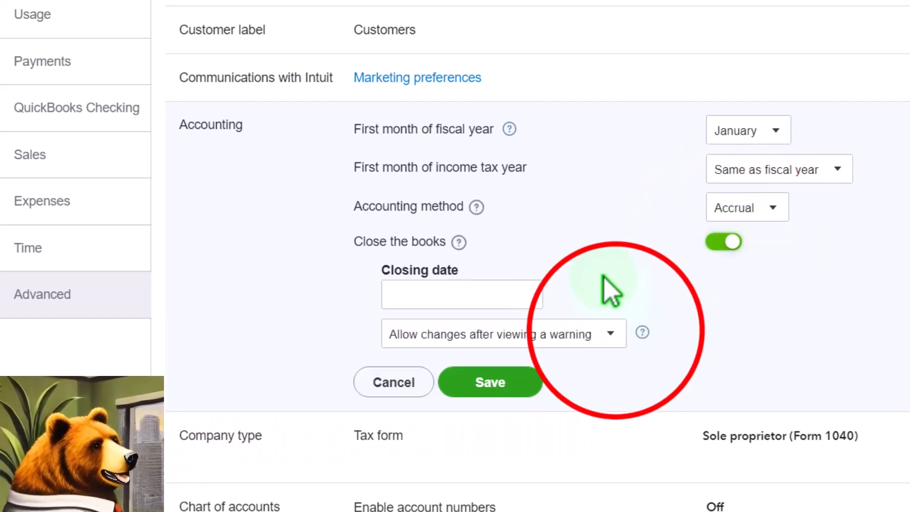
pyautogui.click(616, 334)
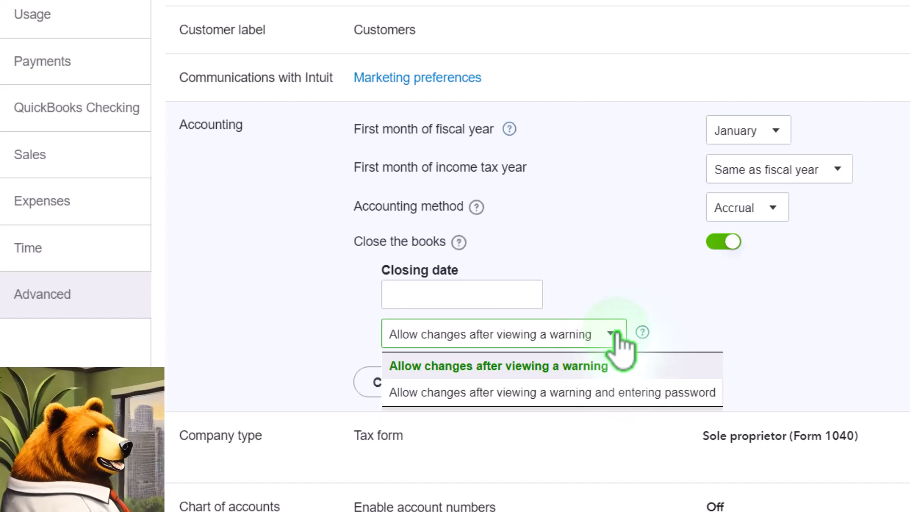
pyautogui.click(617, 335)
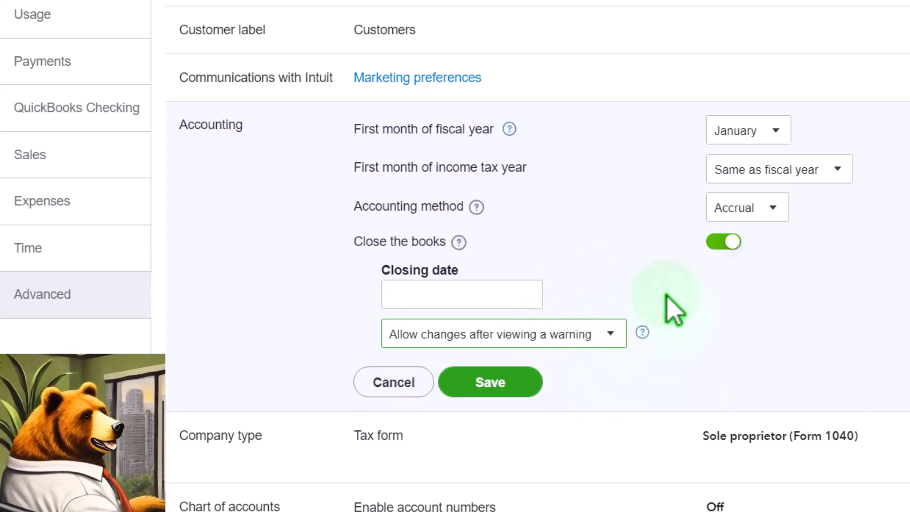
pyautogui.click(723, 243)
pyautogui.scroll(-1, 724, 264)
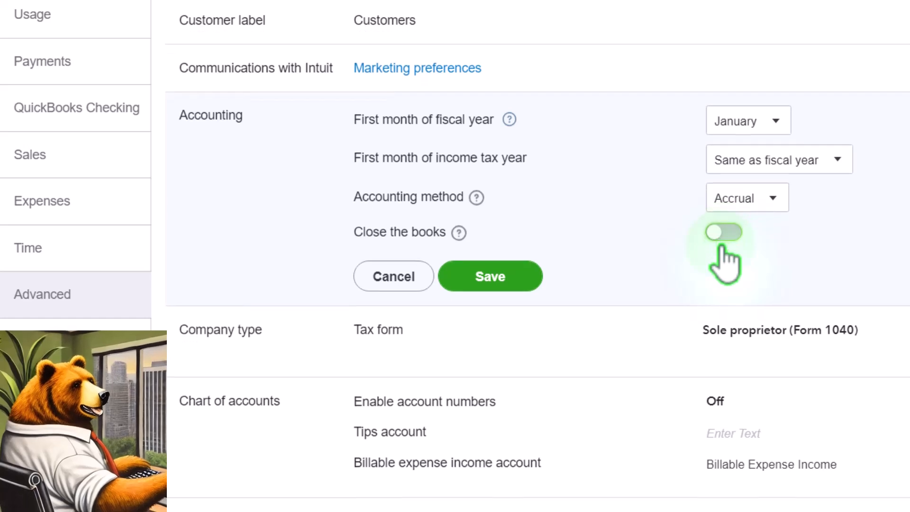
# Step: Switch to editing Company type without saving the Accounting changes, and view the Tax form choices
pyautogui.click(604, 273)
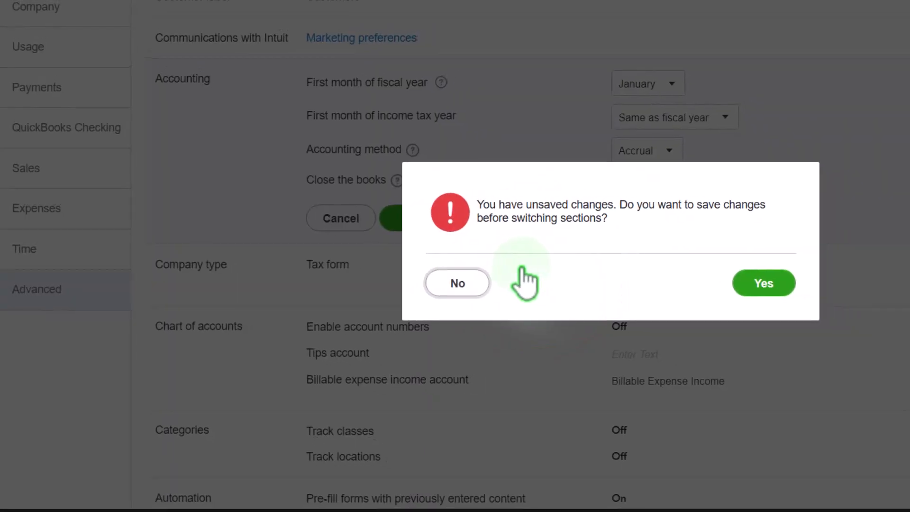
pyautogui.click(459, 285)
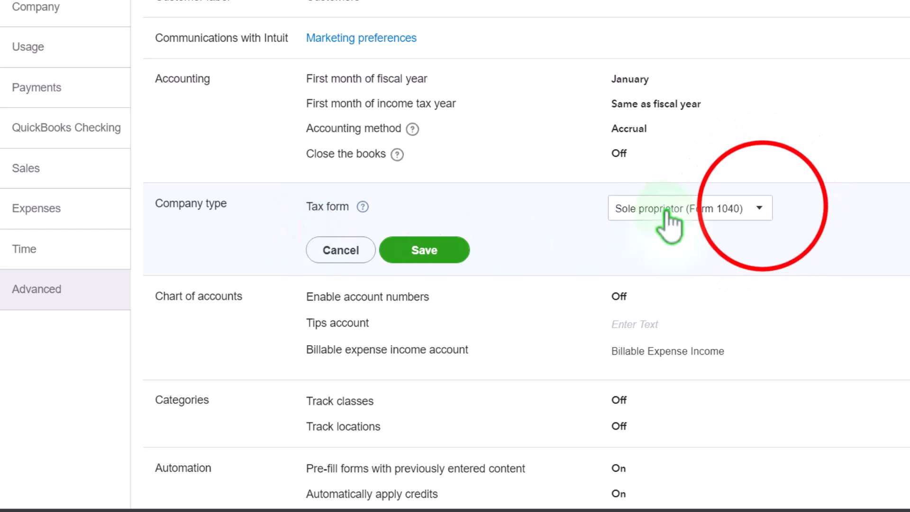
pyautogui.click(760, 208)
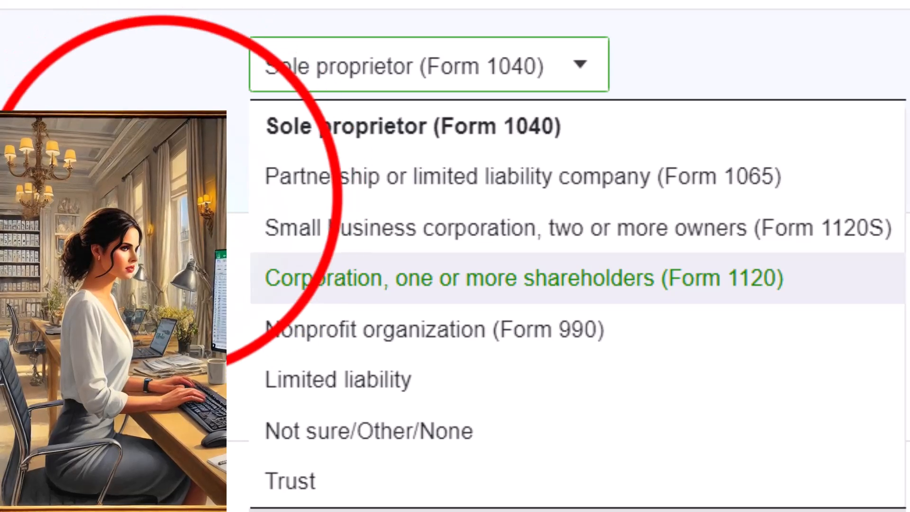
pyautogui.click(175, 225)
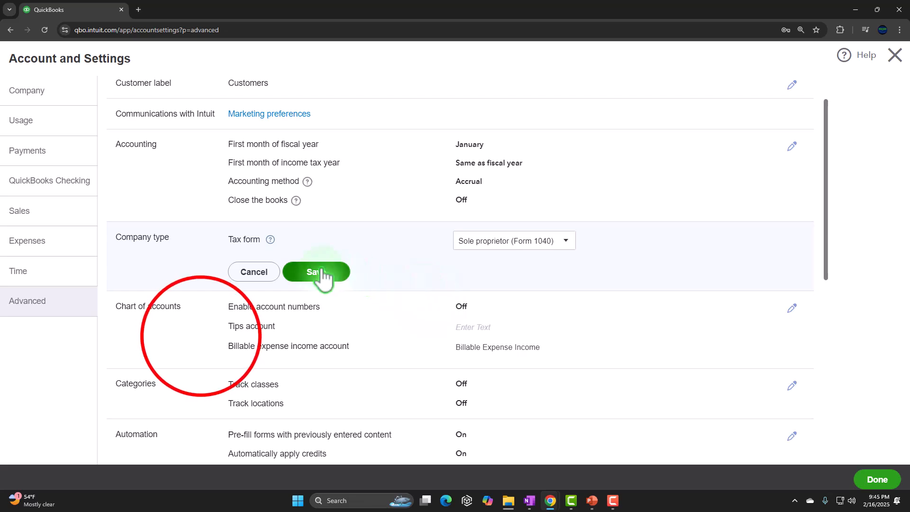
# Step: Open the Chart of accounts settings for editing, and read the help for Tips account and Billable expense income account
pyautogui.click(216, 313)
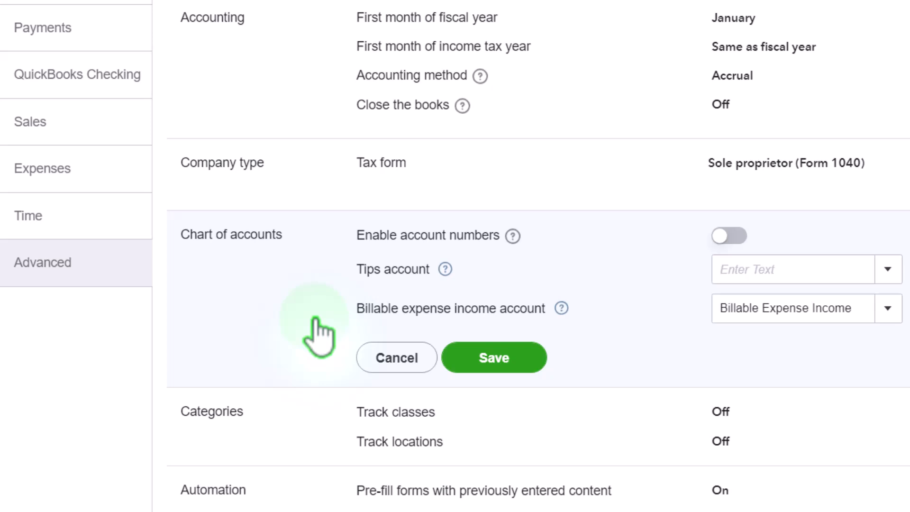
pyautogui.scroll(-3, 318, 338)
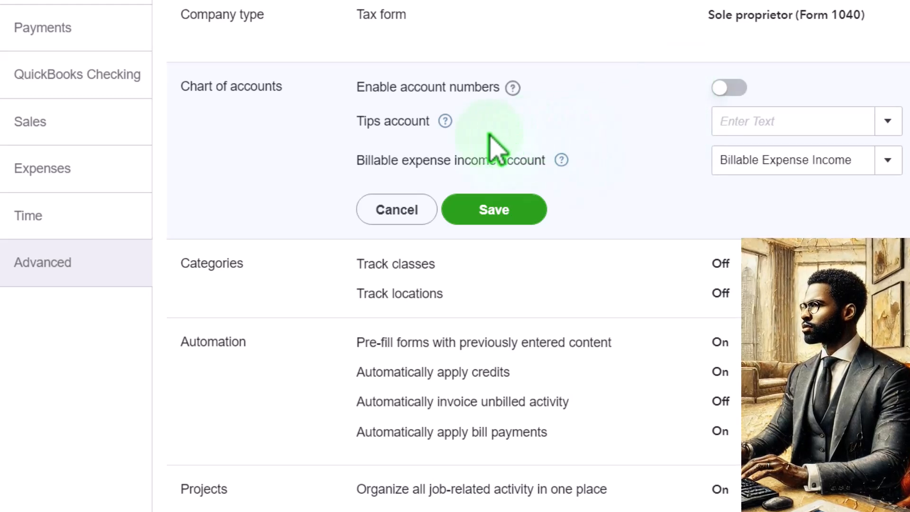
pyautogui.click(447, 124)
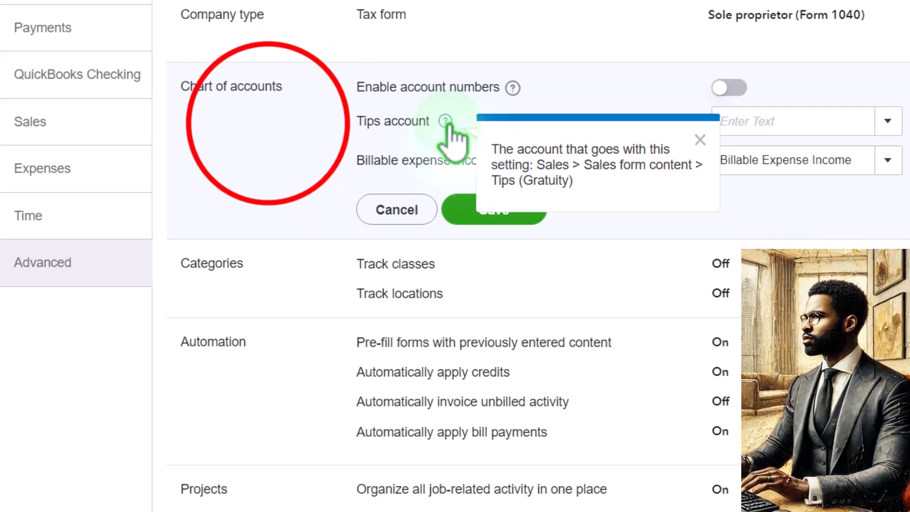
pyautogui.click(268, 124)
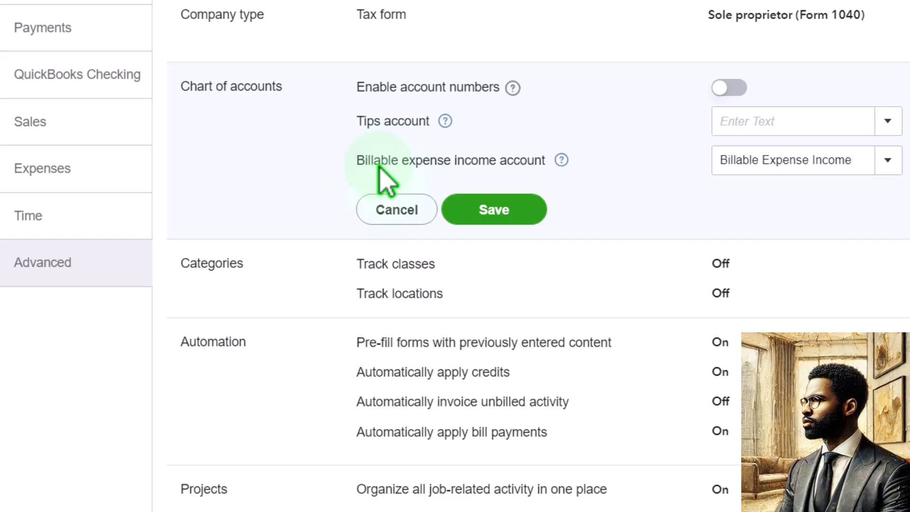
pyautogui.click(563, 160)
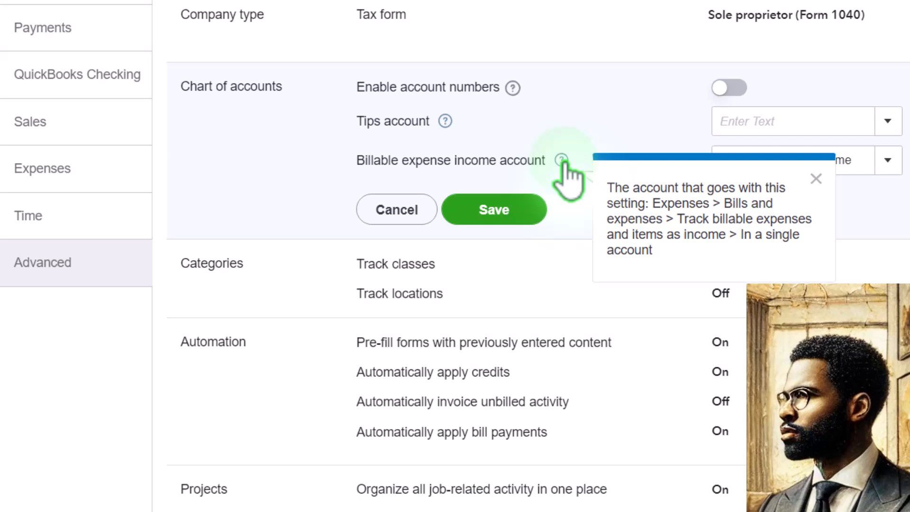
pyautogui.click(576, 113)
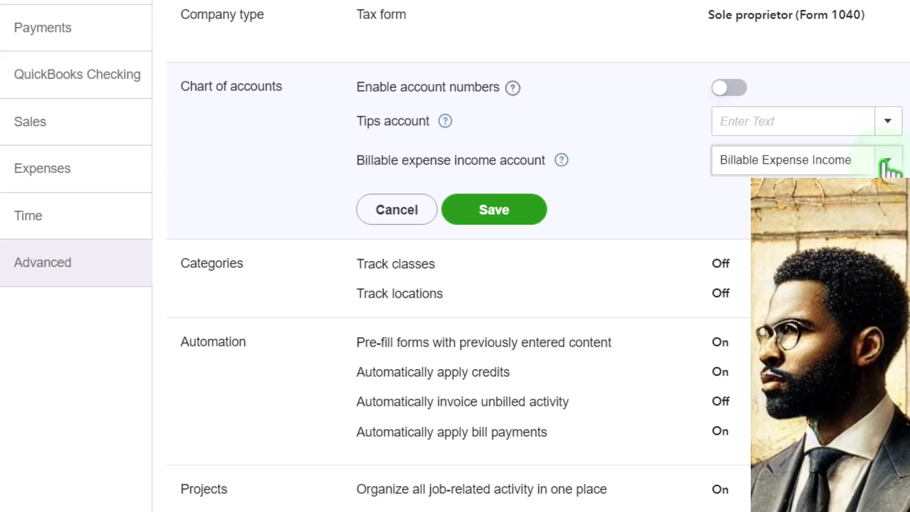
# Step: Browse the accounts available for the Billable expense income account, and close the list without changing the selection
pyautogui.click(887, 162)
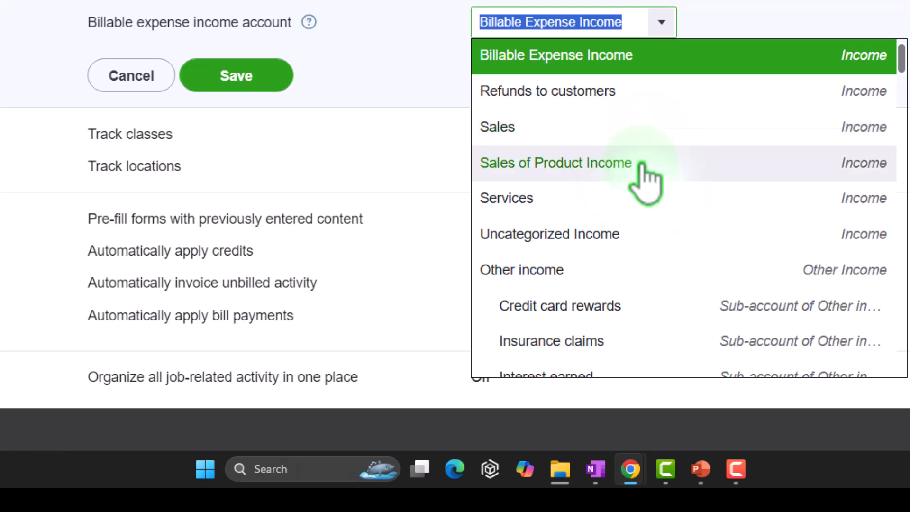
pyautogui.scroll(-1, 646, 181)
pyautogui.scroll(-5, 646, 180)
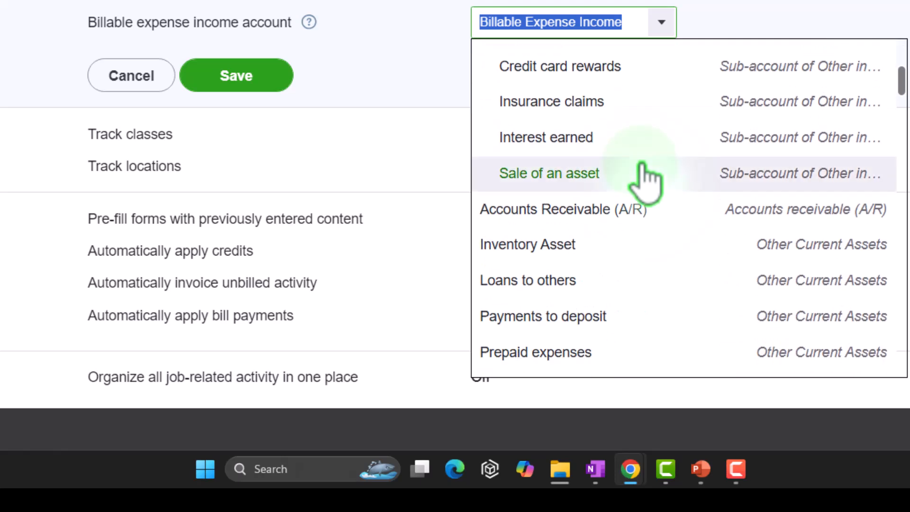
pyautogui.scroll(6, 646, 180)
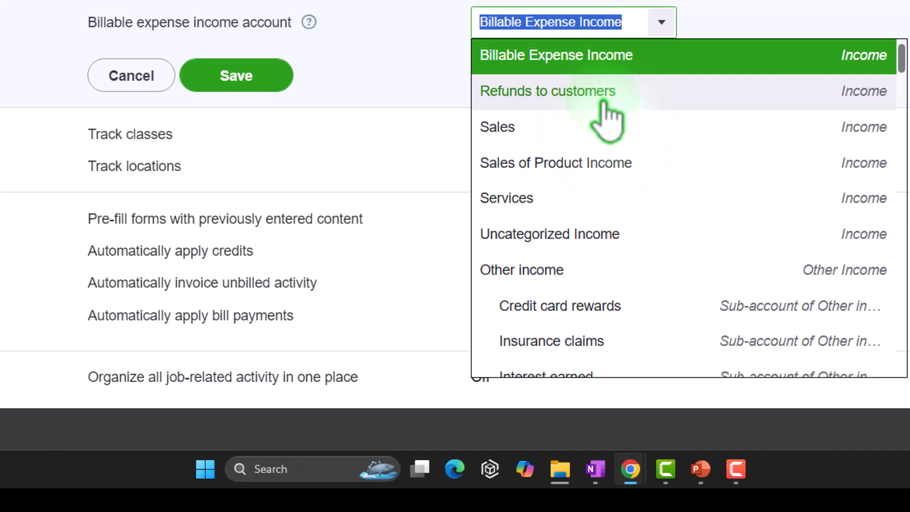
pyautogui.click(394, 74)
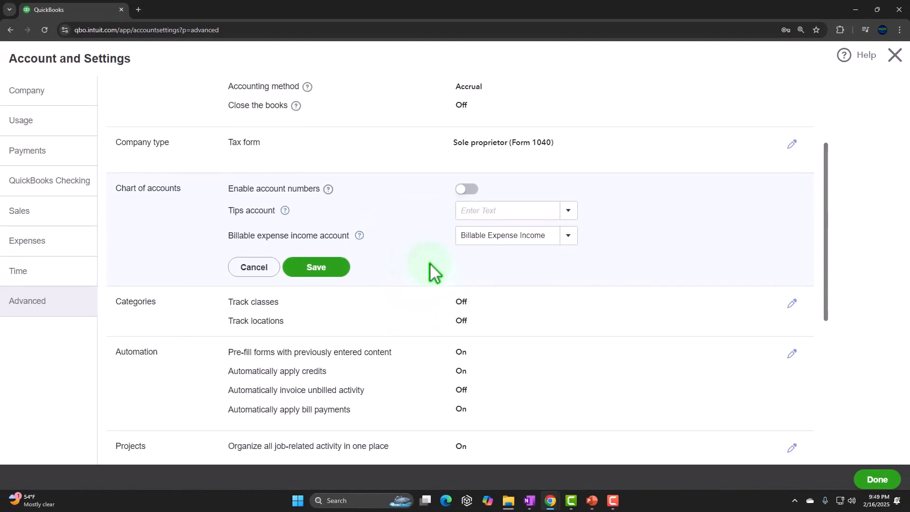
# Step: Open the Categories settings for editing to view the Track classes and Track locations options
pyautogui.click(204, 311)
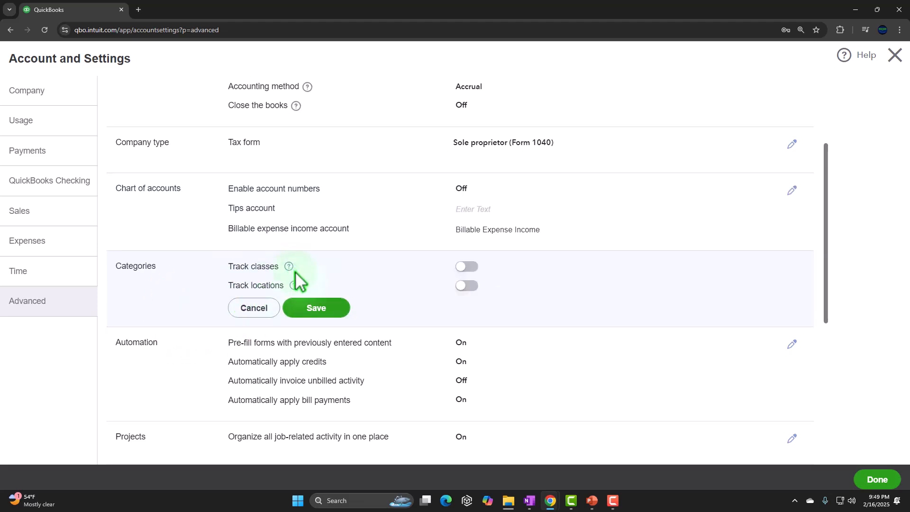
pyautogui.scroll(-1, 295, 271)
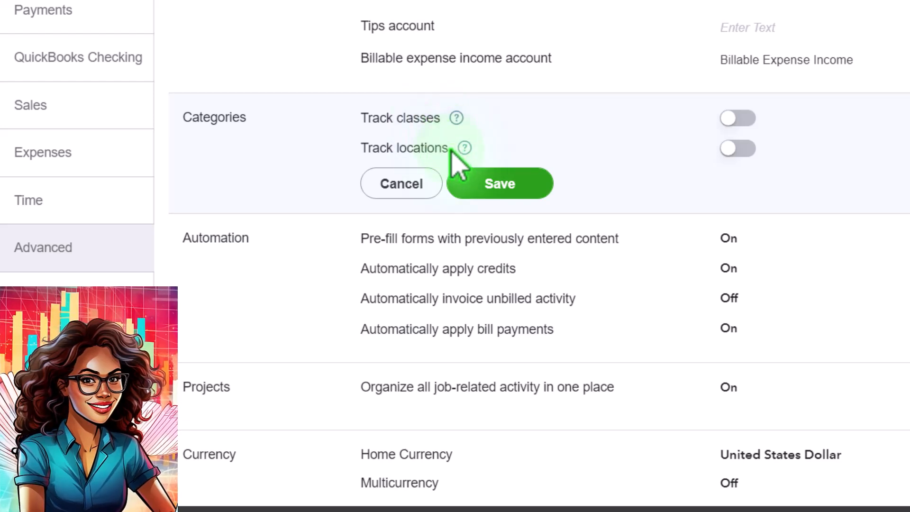
# Step: Open the Automation settings for editing, and read the help for Pre-fill forms with previously entered content and Automatically apply credits
pyautogui.scroll(-2, 451, 149)
pyautogui.scroll(-2, 452, 150)
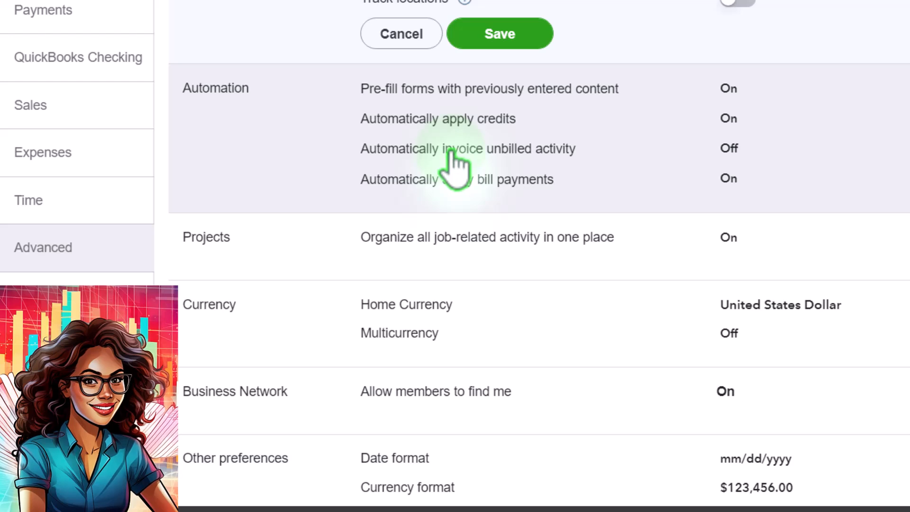
pyautogui.click(286, 150)
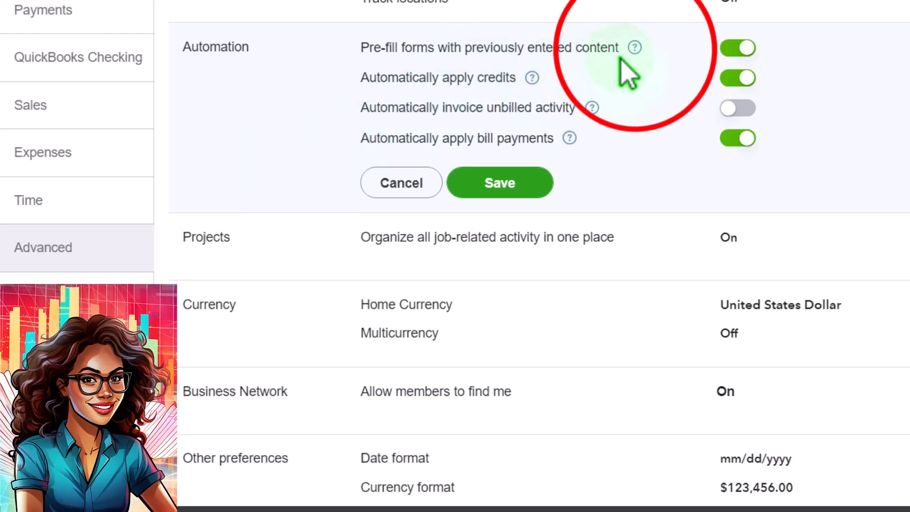
pyautogui.click(635, 48)
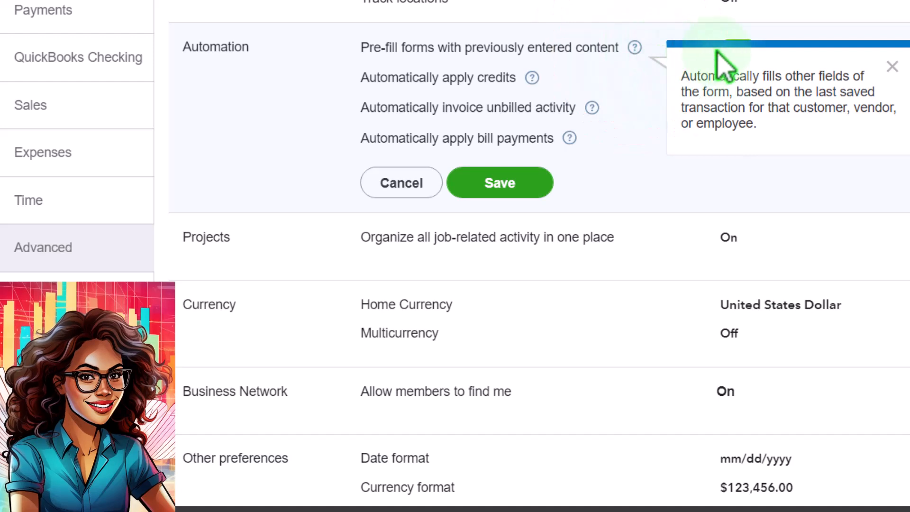
pyautogui.click(893, 66)
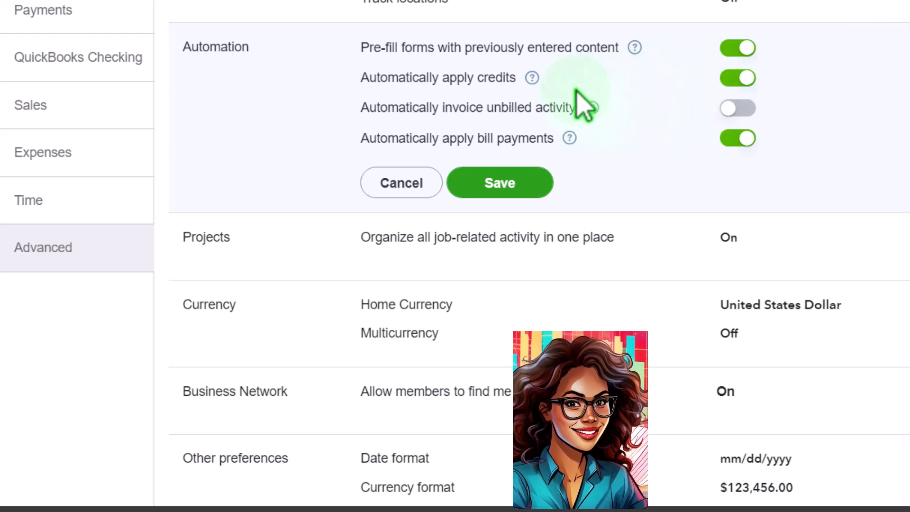
pyautogui.click(533, 78)
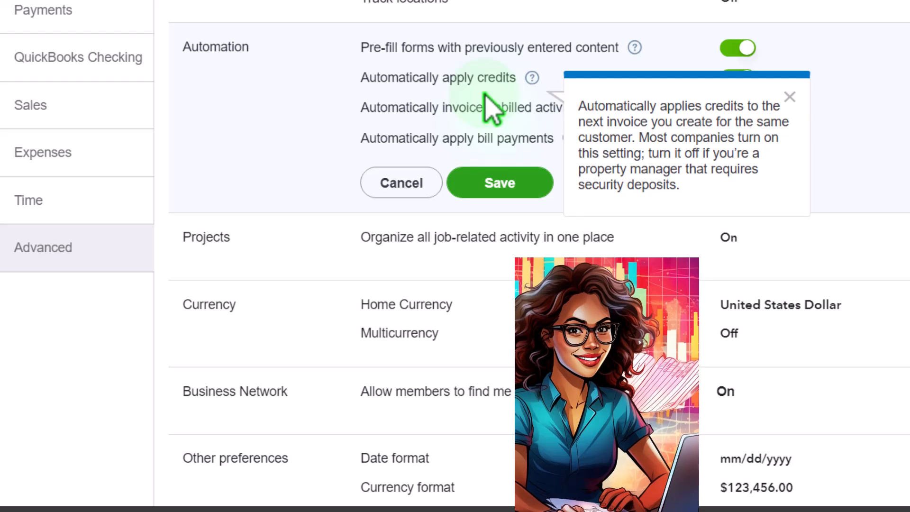
pyautogui.click(268, 101)
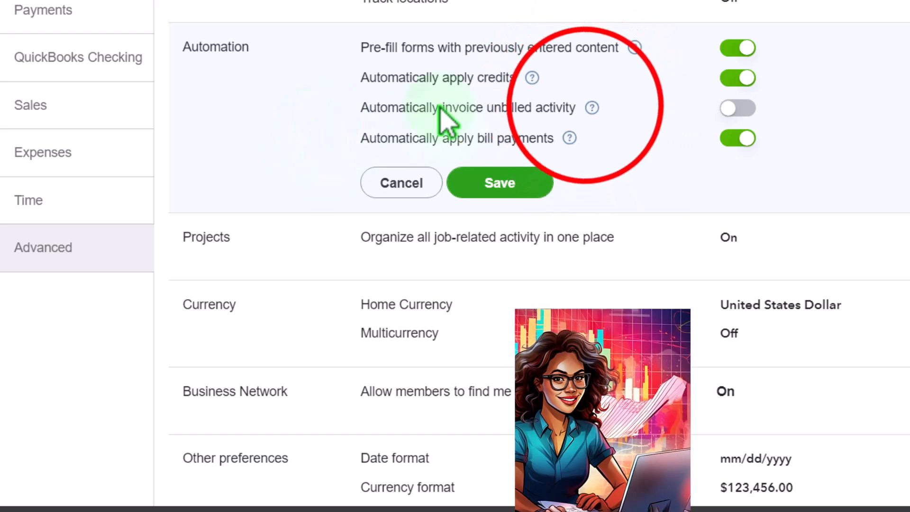
# Step: Read the help for Automatically invoice unbilled activity and Automatically apply bill payments, closing each explanation
pyautogui.click(591, 108)
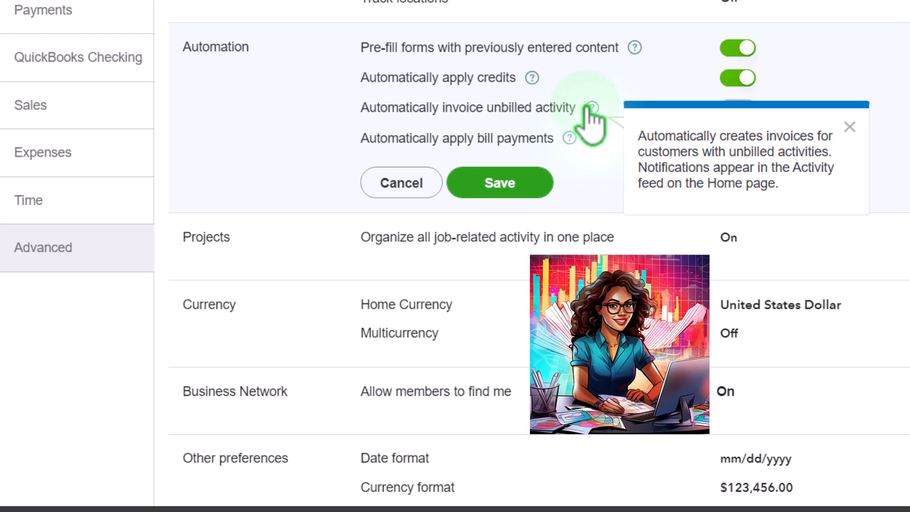
pyautogui.click(312, 109)
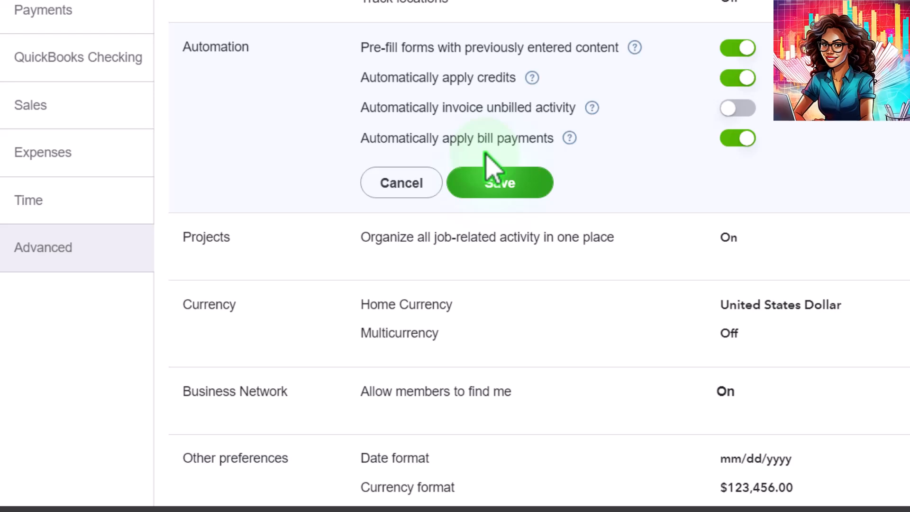
pyautogui.click(570, 138)
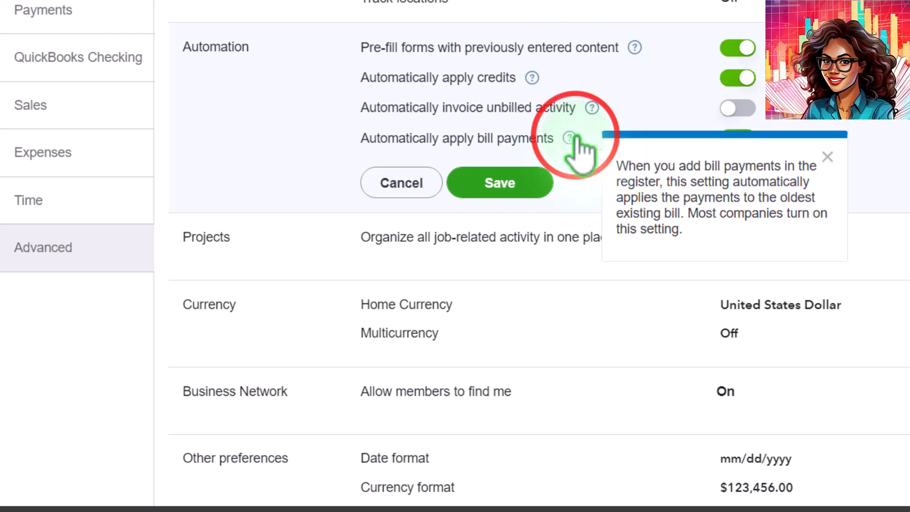
pyautogui.click(827, 157)
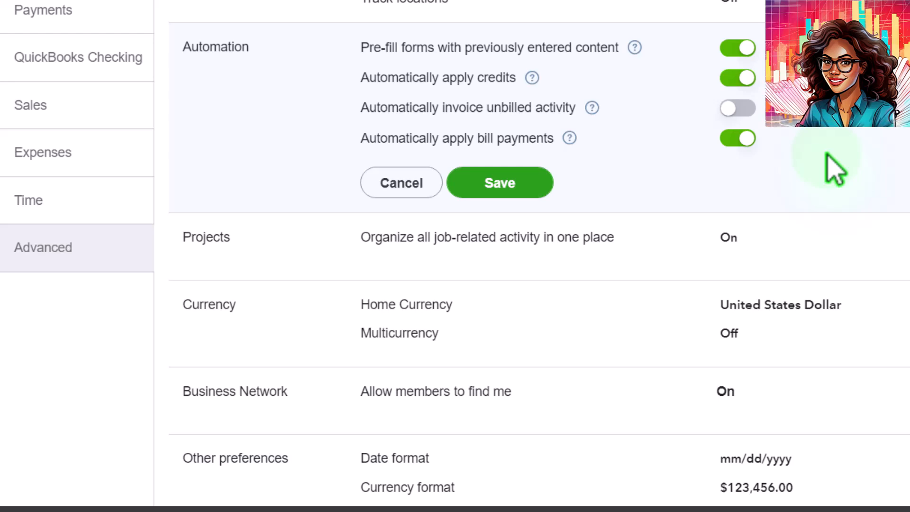
# Step: View the Projects option for organizing job-related activity, and switch to editing the Currency settings without changing either section
pyautogui.scroll(-2, 575, 187)
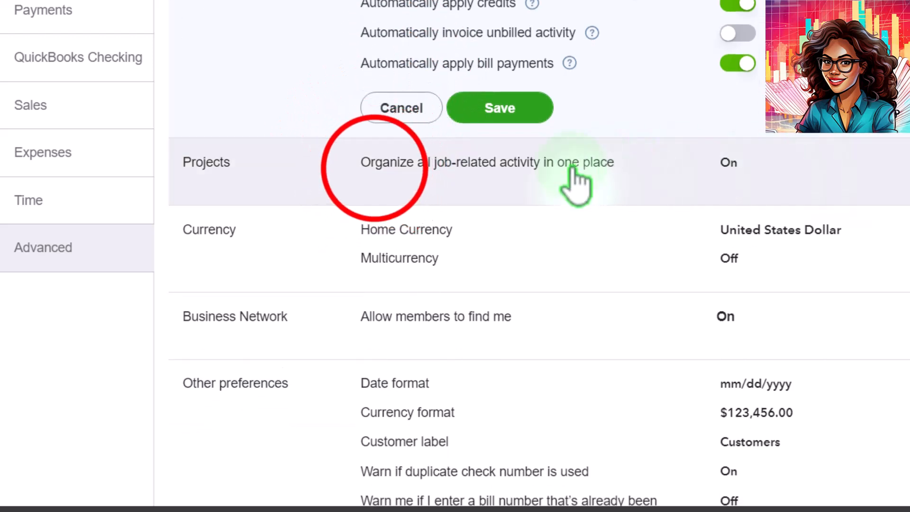
pyautogui.click(379, 178)
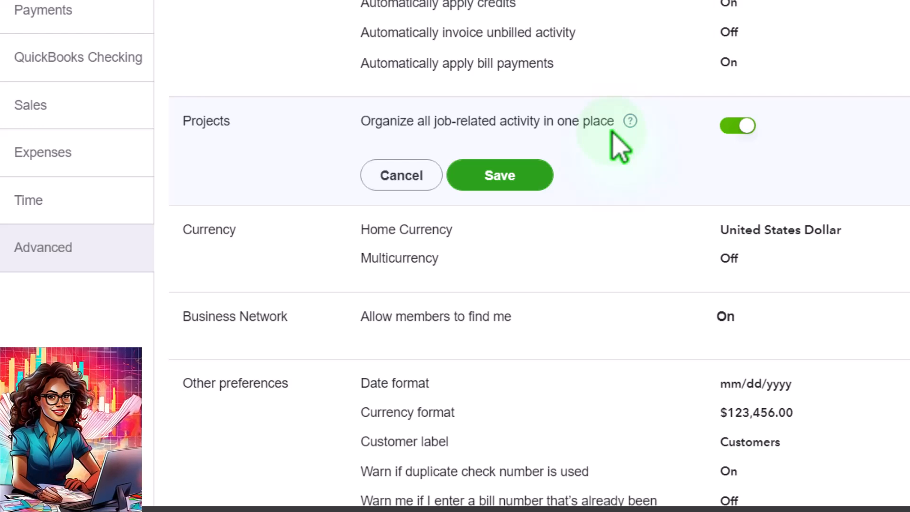
pyautogui.click(598, 272)
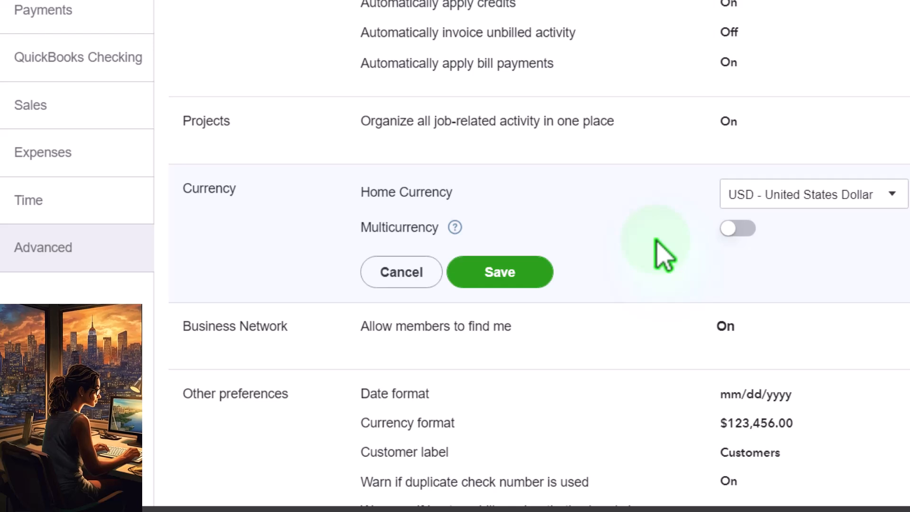
# Step: Open the Business Network settings for editing to review the Allow members to find me option
pyautogui.scroll(-2, 659, 242)
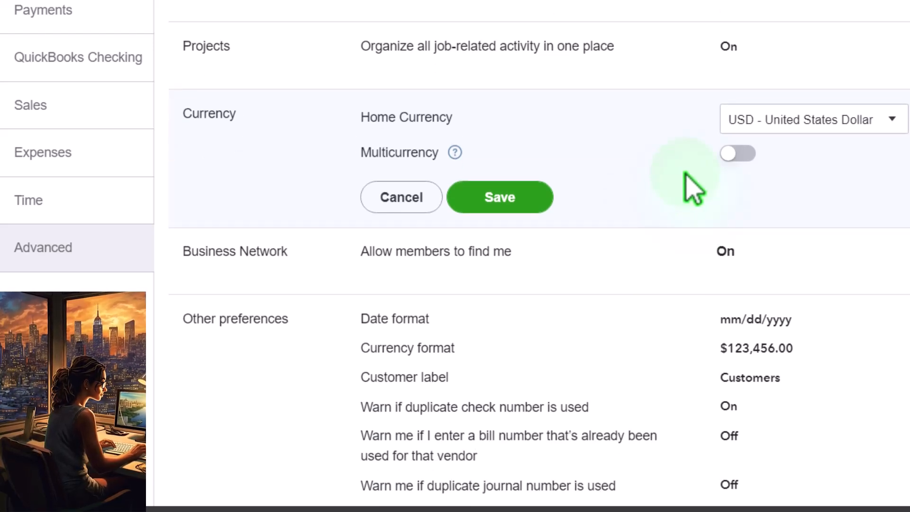
pyautogui.scroll(-2, 694, 189)
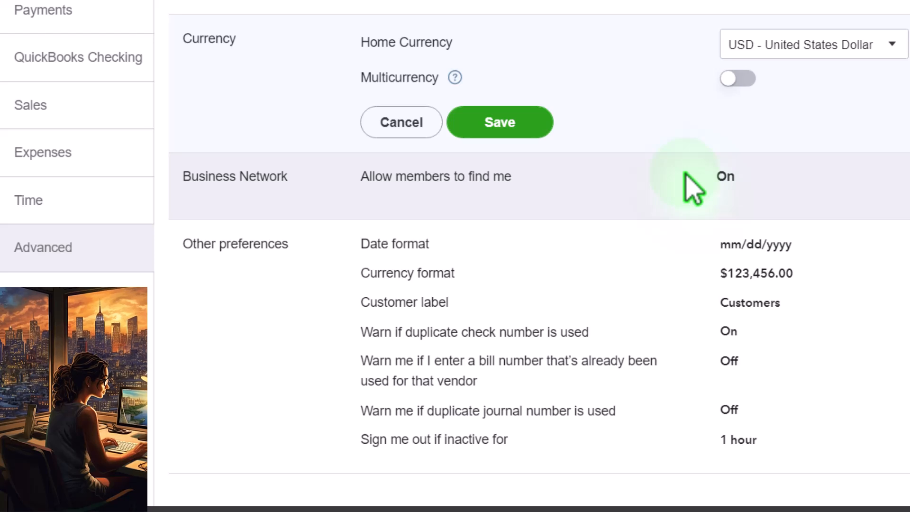
pyautogui.click(685, 180)
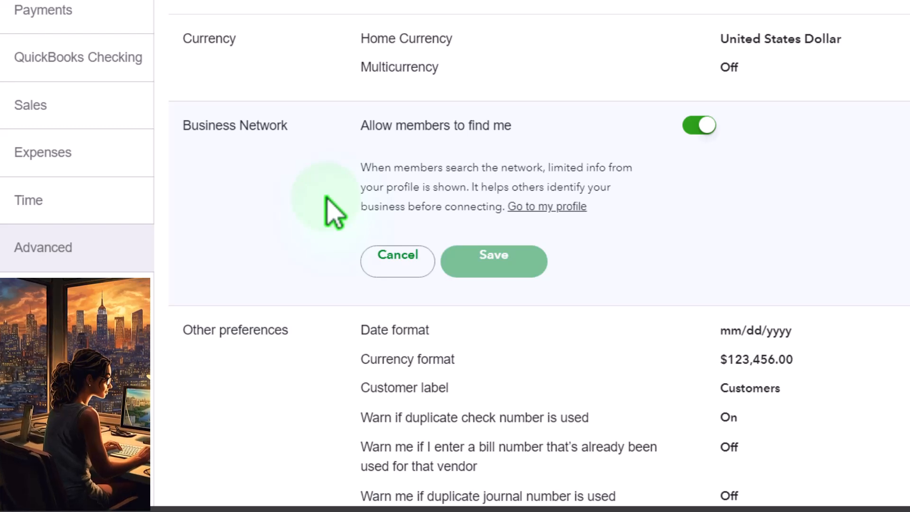
# Step: Open Other preferences for editing, browse the available date formats, and close the list without changing the selection
pyautogui.scroll(-3, 332, 211)
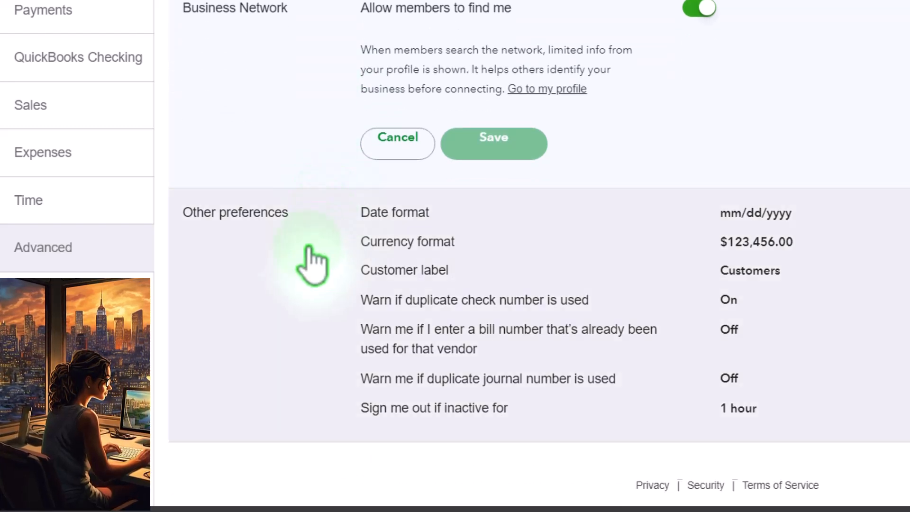
pyautogui.click(279, 291)
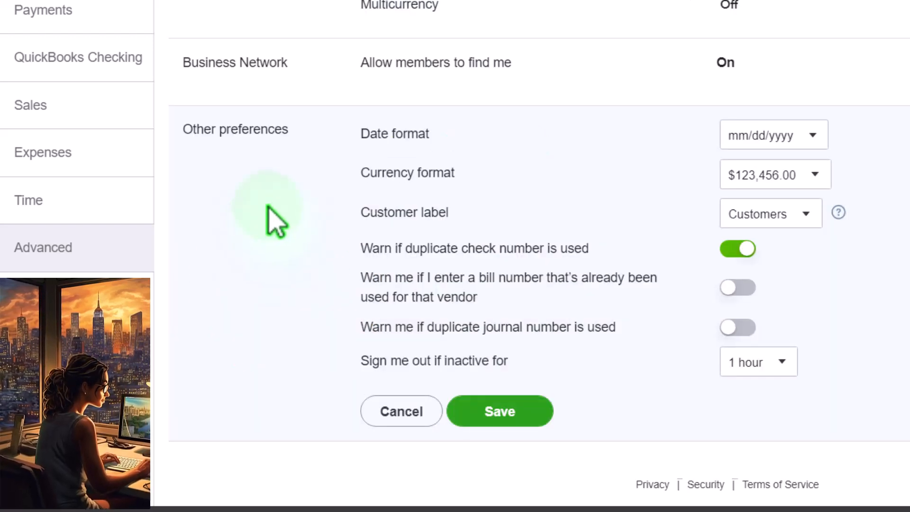
pyautogui.click(815, 136)
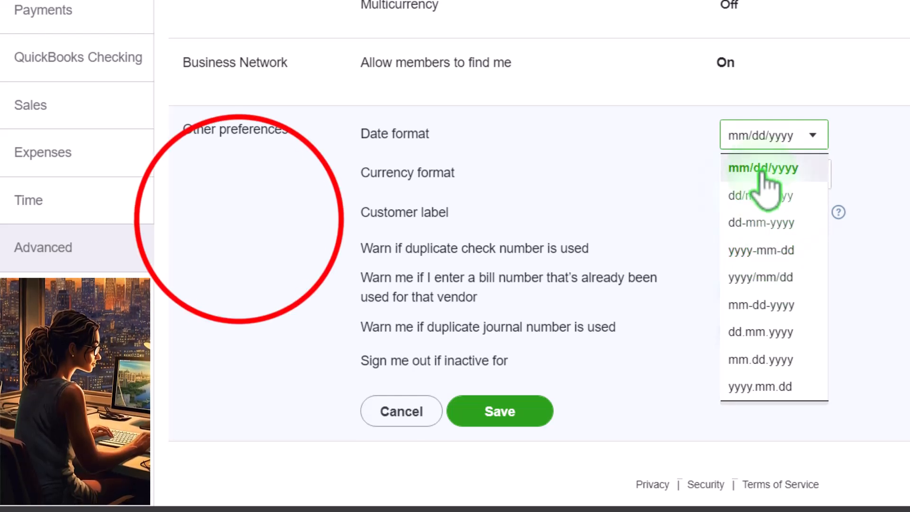
pyautogui.click(392, 218)
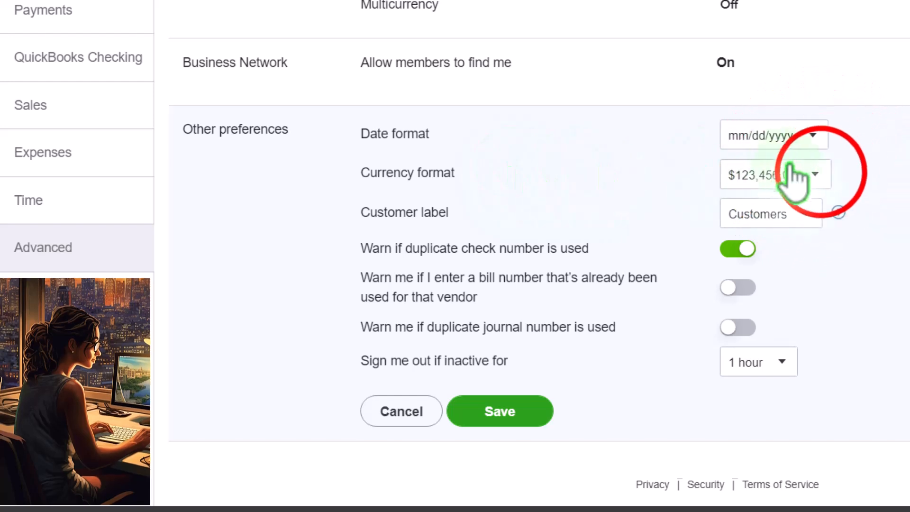
# Step: Browse the choices for Currency format and Customer label in Other preferences, closing each list without changing the selection
pyautogui.click(816, 173)
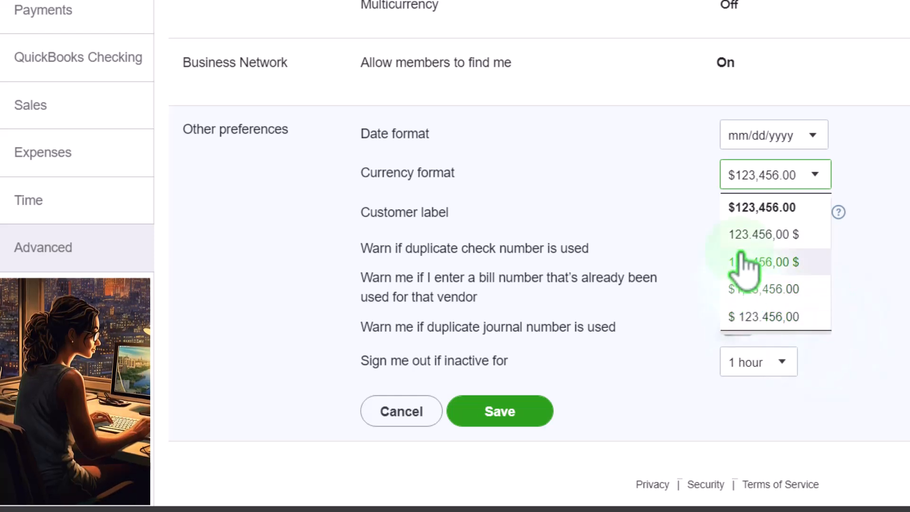
pyautogui.click(289, 223)
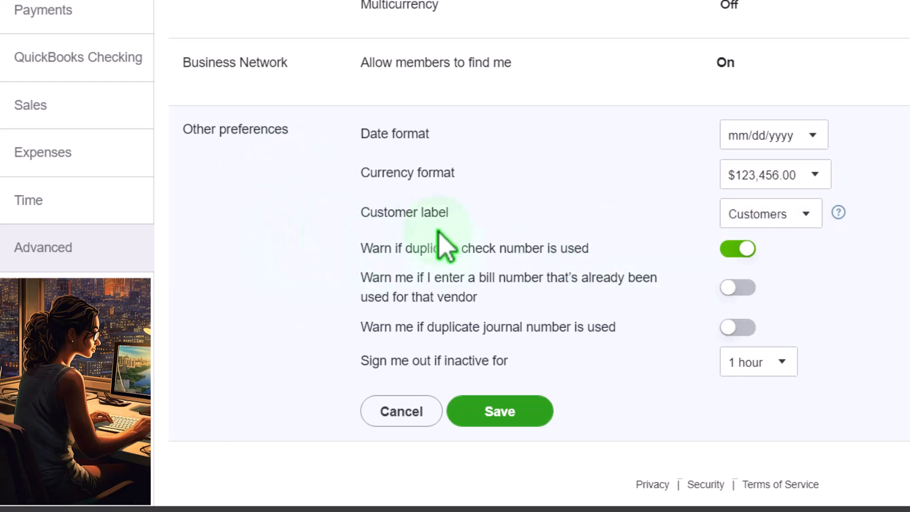
pyautogui.click(801, 217)
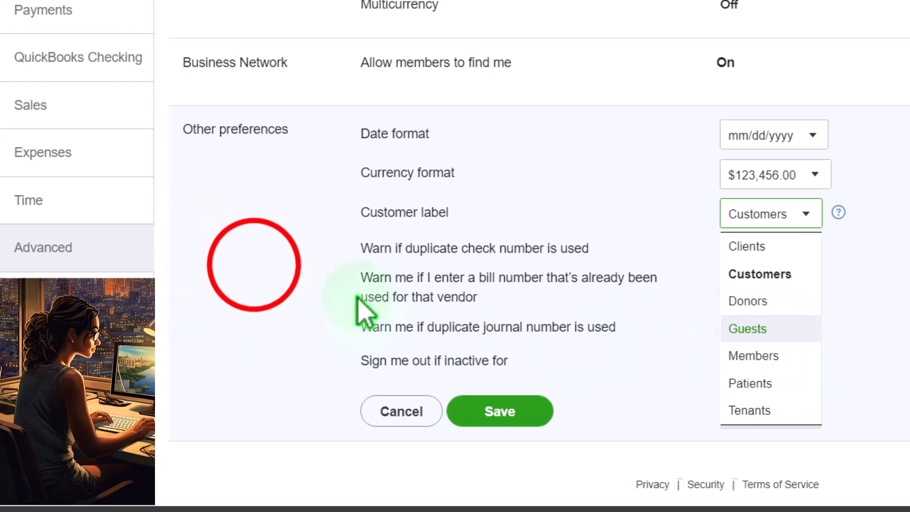
pyautogui.click(261, 278)
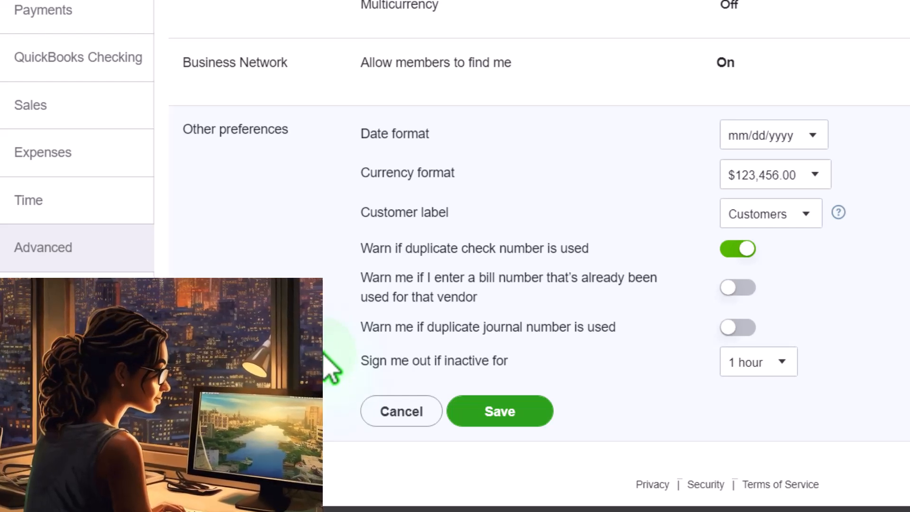
# Step: View the time periods available for Sign me out if inactive for in Other preferences
pyautogui.click(782, 363)
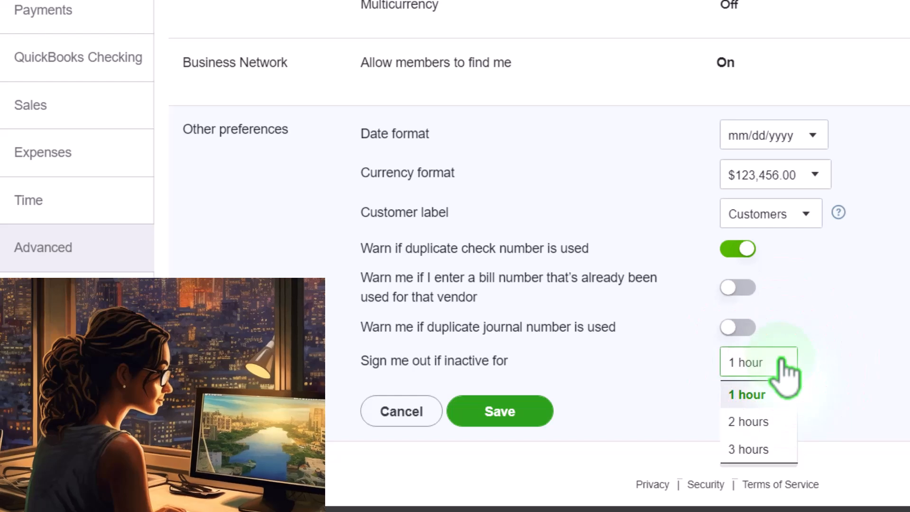